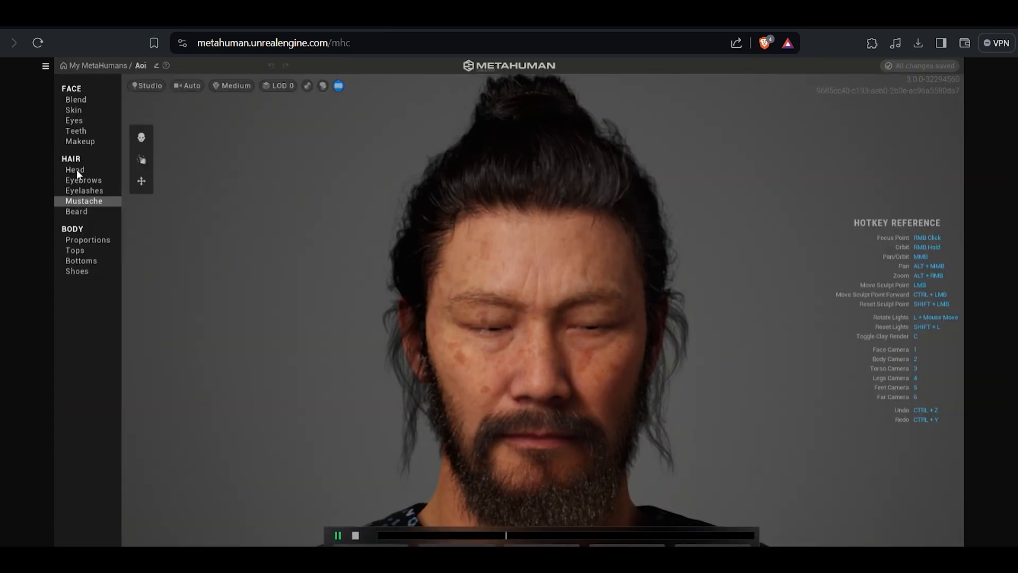
# Remove the character's head hair, give him a chin goatee, and use thick dark eyebrows
pyautogui.click(76, 170)
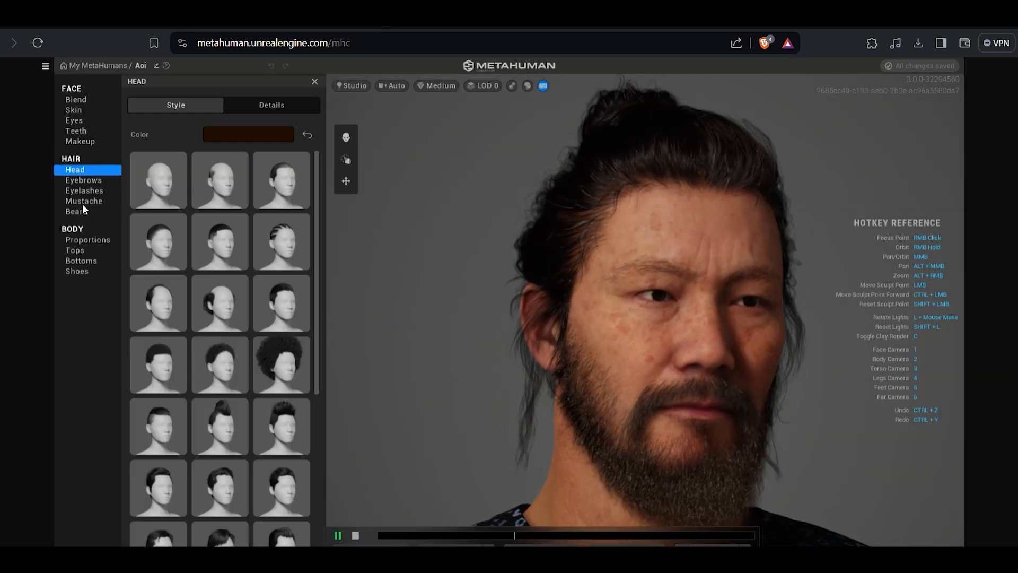
pyautogui.click(167, 192)
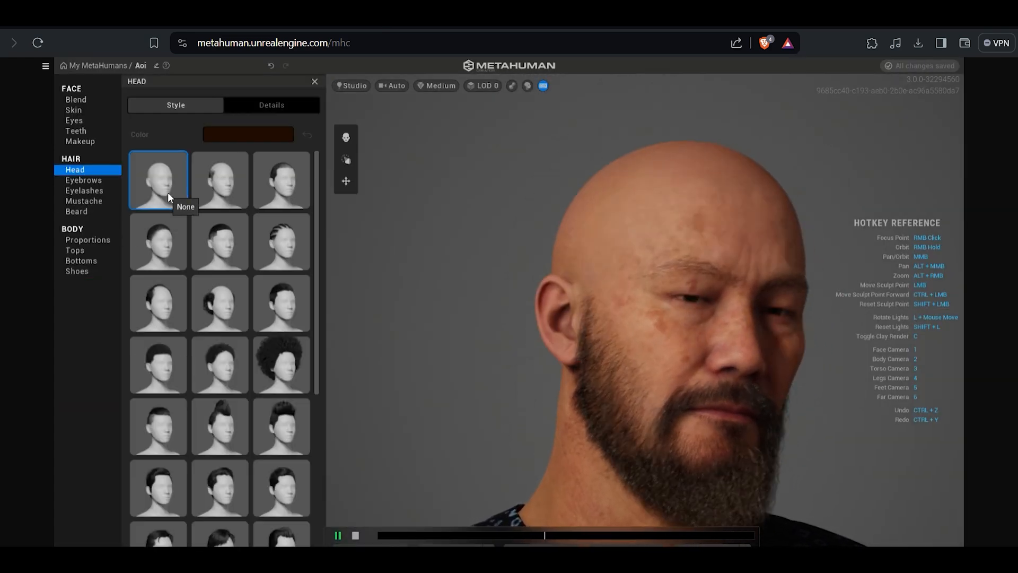
pyautogui.click(77, 211)
pyautogui.click(285, 303)
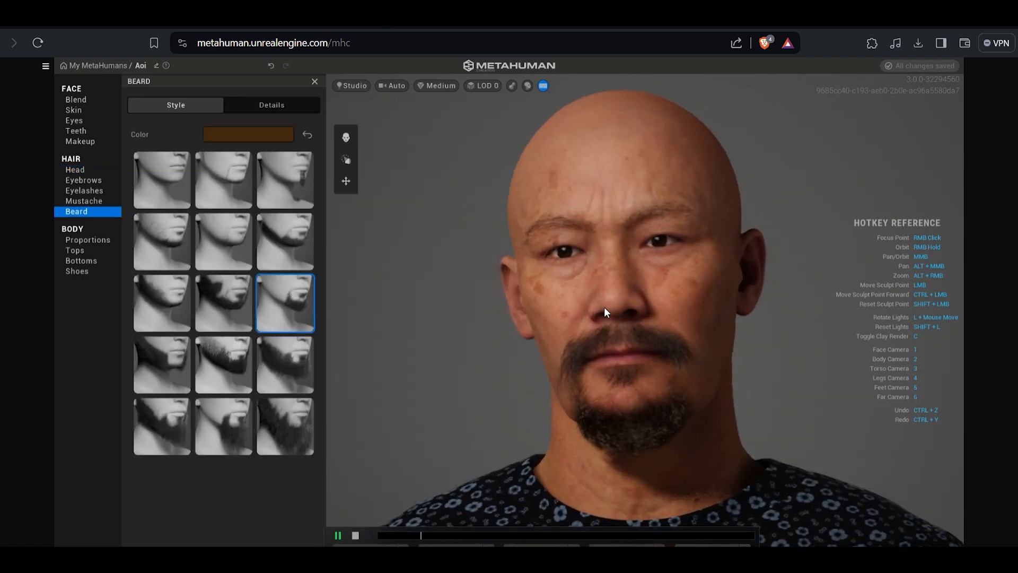
pyautogui.click(83, 180)
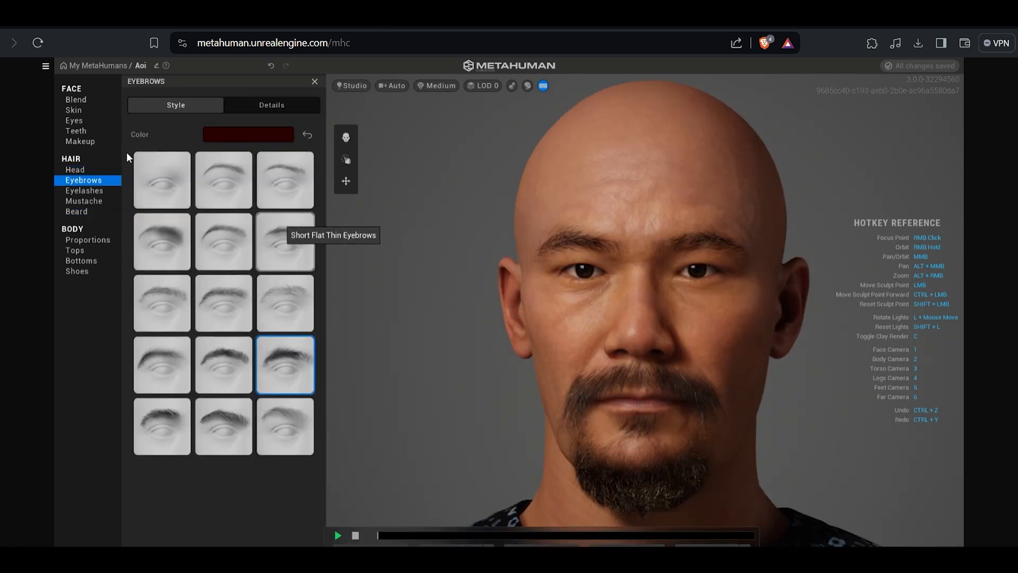
# Choose the Tall body proportions for the character and remove both his top and his bottoms
pyautogui.click(88, 241)
pyautogui.click(288, 106)
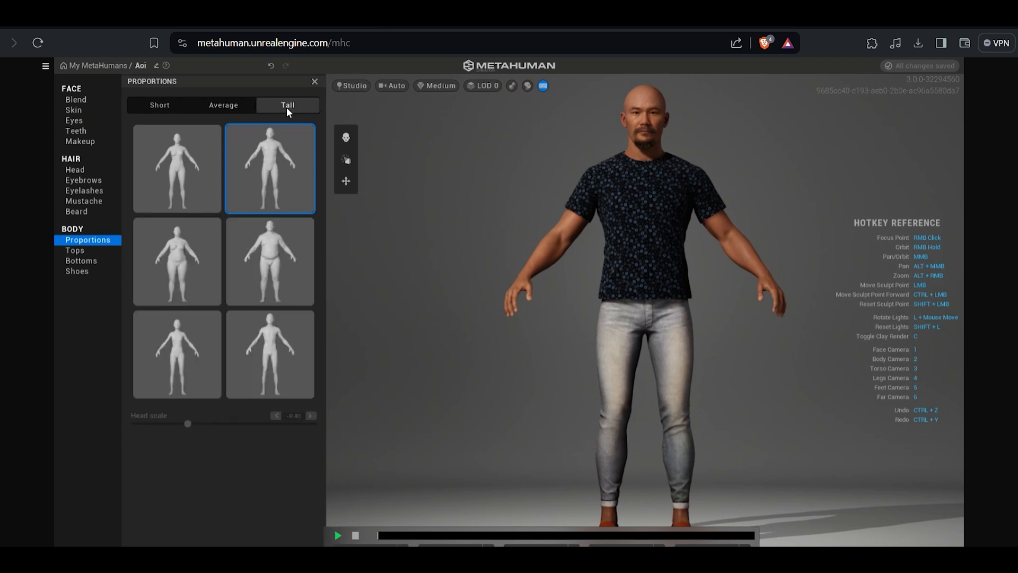
pyautogui.click(75, 250)
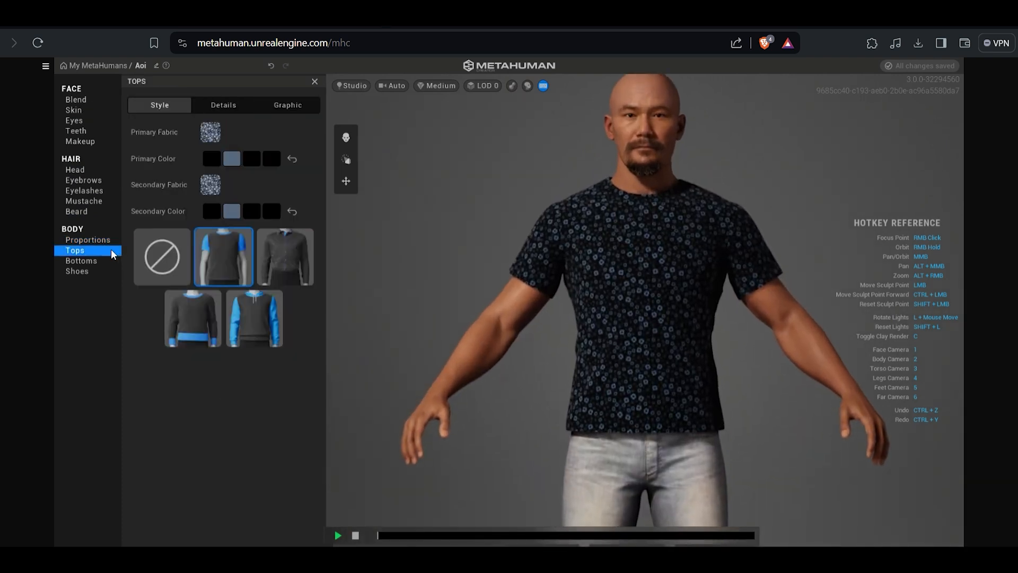
pyautogui.click(162, 257)
pyautogui.click(78, 261)
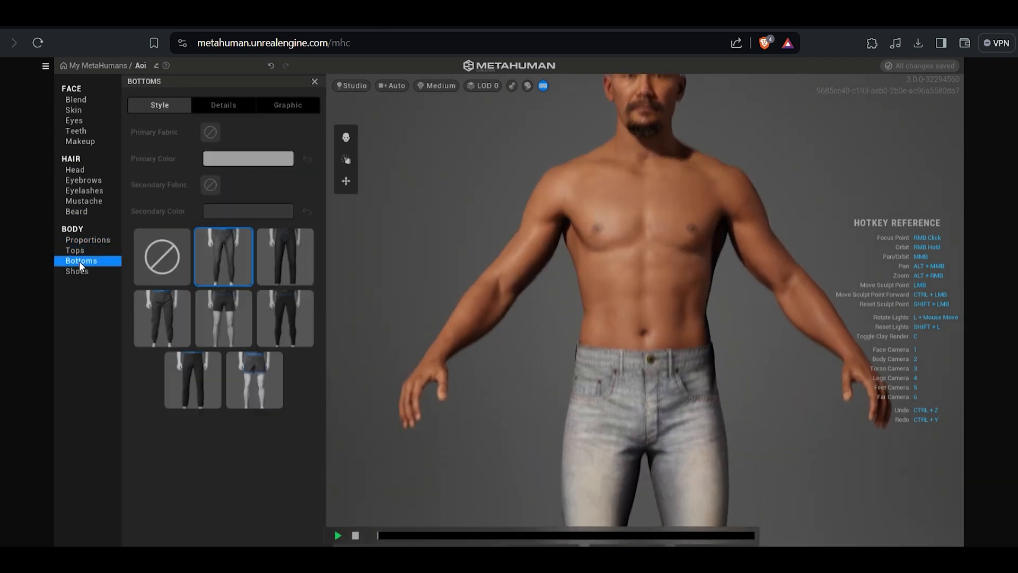
pyautogui.click(160, 258)
# Put Flip Flops on the character, review the full body, and return to My MetaHumans
pyautogui.click(75, 268)
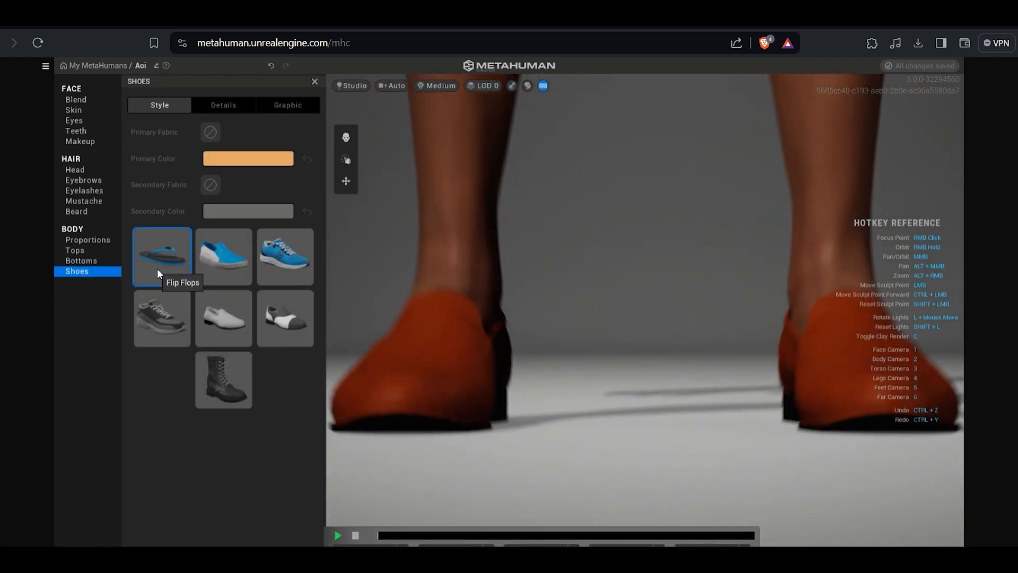
pyautogui.click(157, 268)
pyautogui.click(88, 240)
pyautogui.moveTo(613, 205); pyautogui.dragTo(614, 228, button='right')
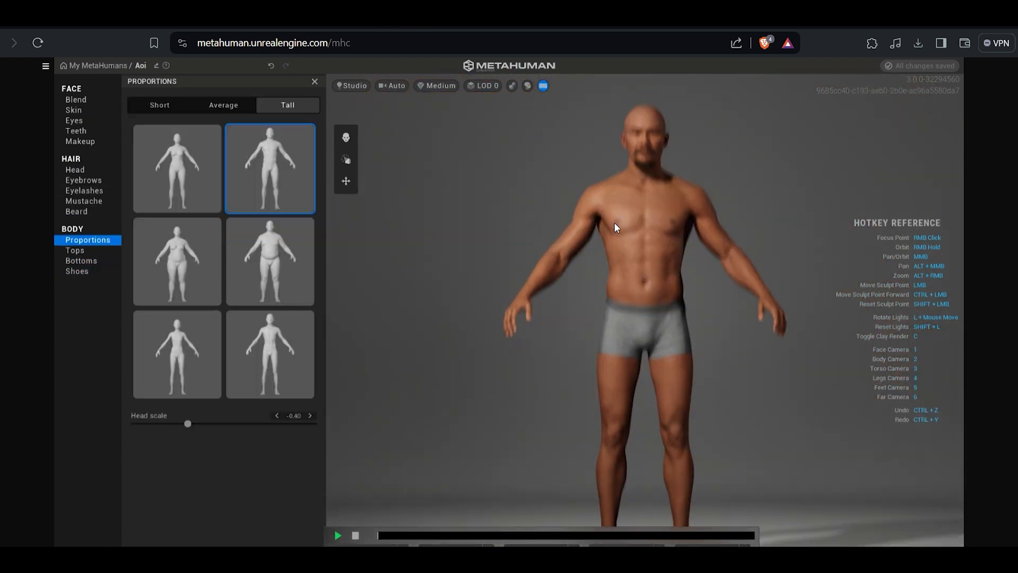
pyautogui.click(92, 66)
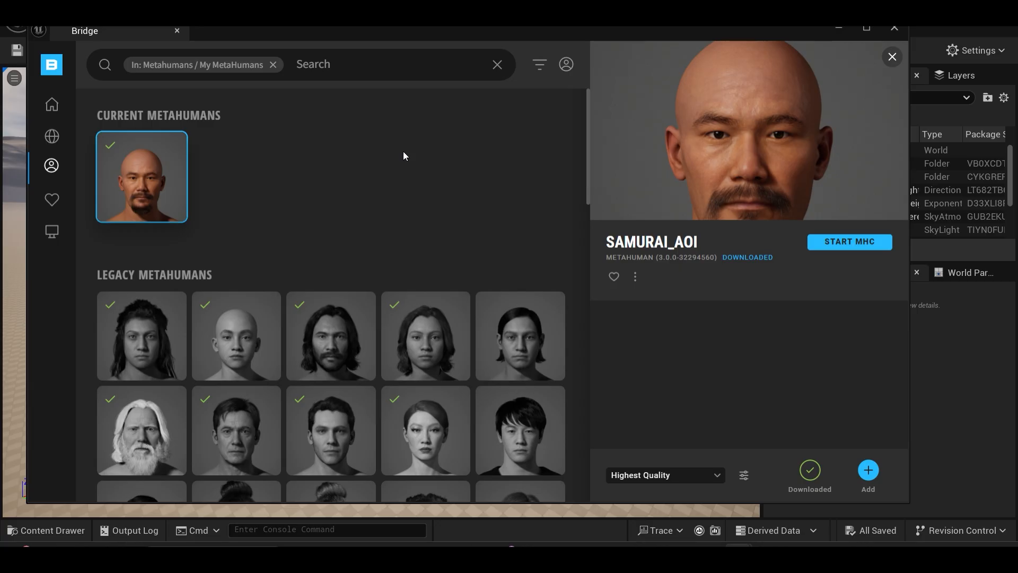
# Switch to the Unreal Engine project and place BP_Samurai_Aoi from the MetaHumans/Samurai_Aoi folder in the level
pyautogui.click(173, 146)
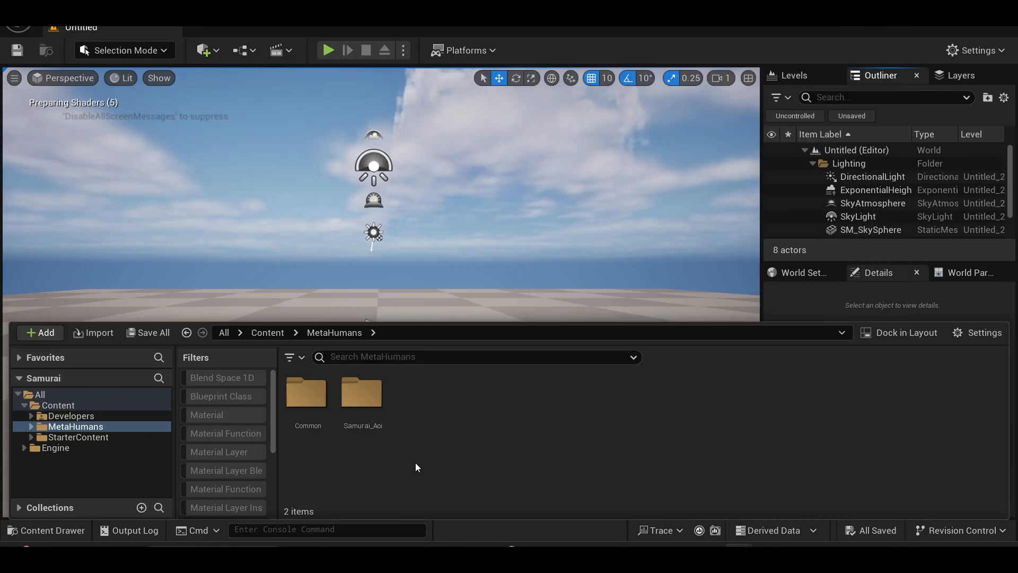
pyautogui.doubleClick(359, 395)
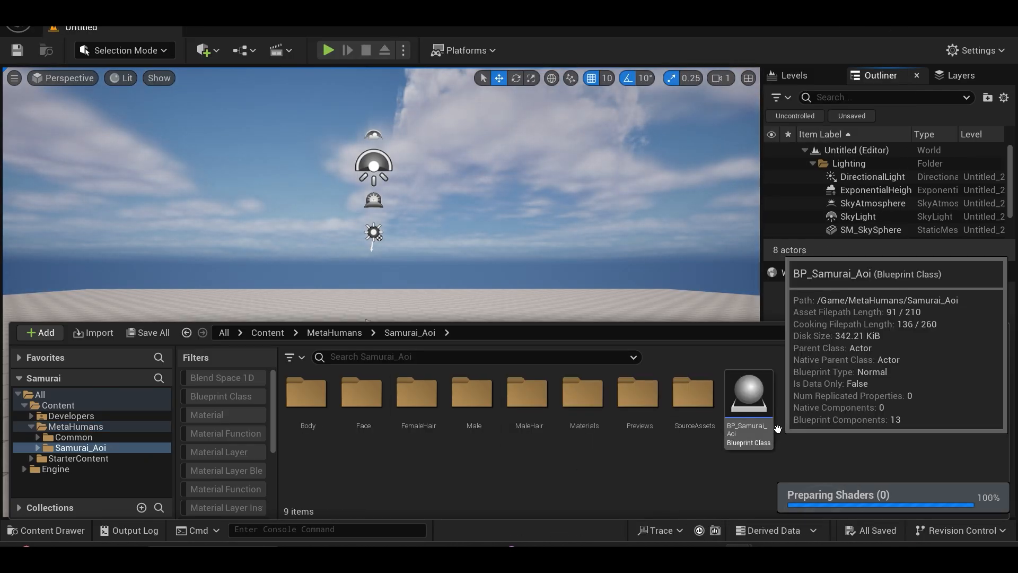
pyautogui.moveTo(704, 322); pyautogui.dragTo(524, 336)
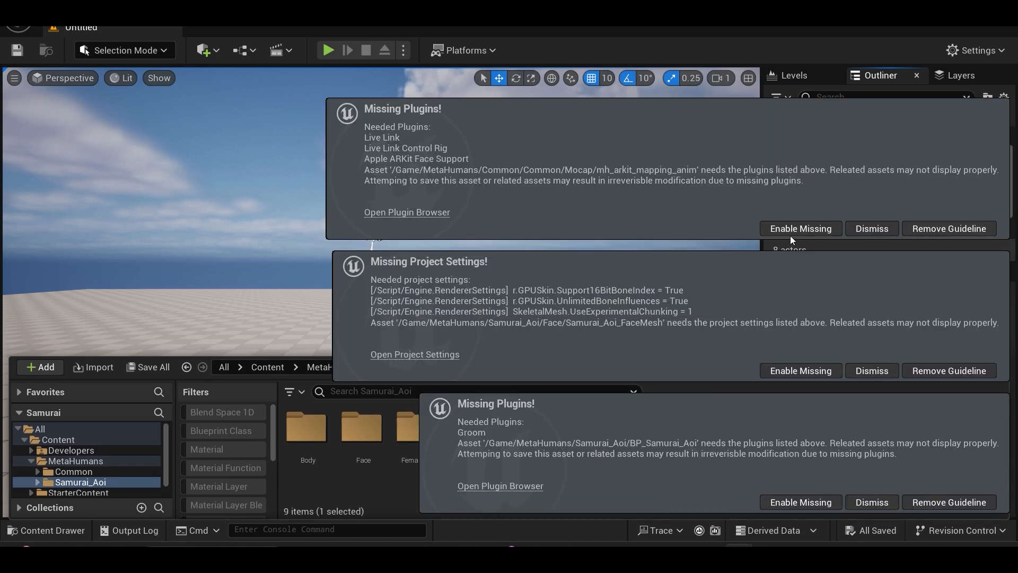
# Enable all missing plugins and project settings the MetaHuman needs, and restart the editor
pyautogui.click(788, 232)
pyautogui.click(799, 329)
pyautogui.click(801, 424)
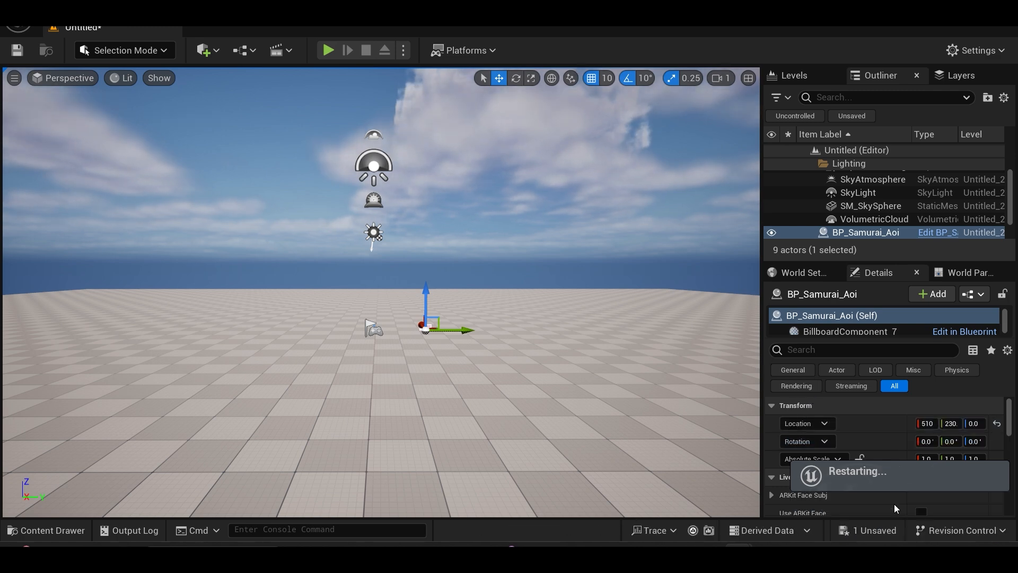
pyautogui.click(884, 502)
# Place BP_Samurai_Aoi in the level again after the restart and frame it in the viewport
pyautogui.click(550, 426)
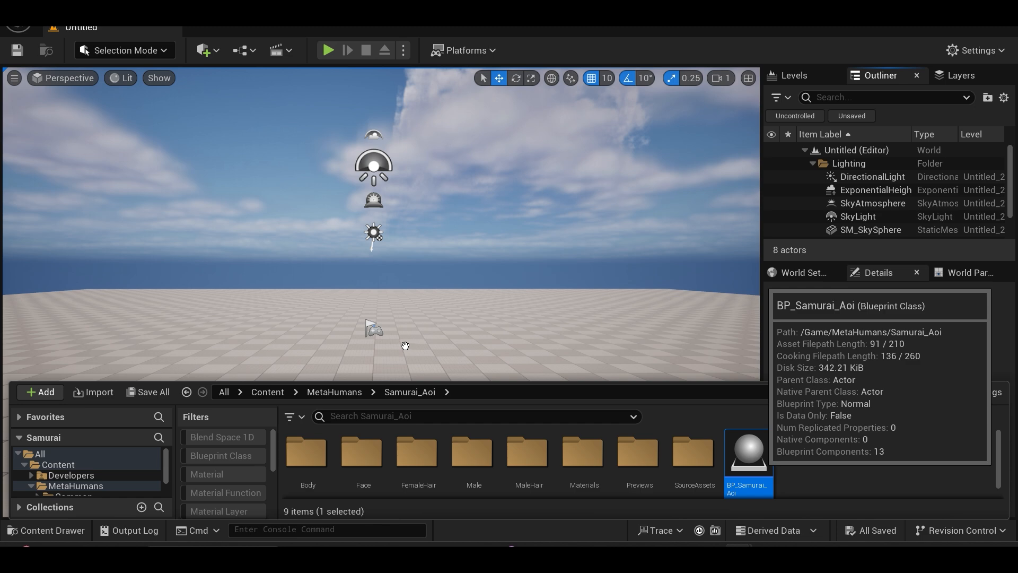
pyautogui.moveTo(405, 348); pyautogui.dragTo(405, 344)
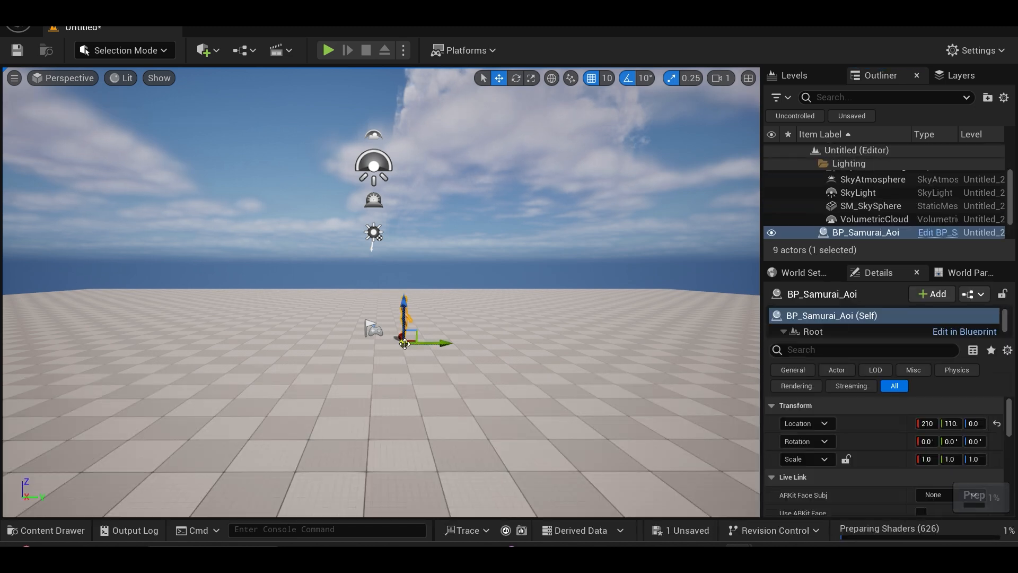
pyautogui.press('f')
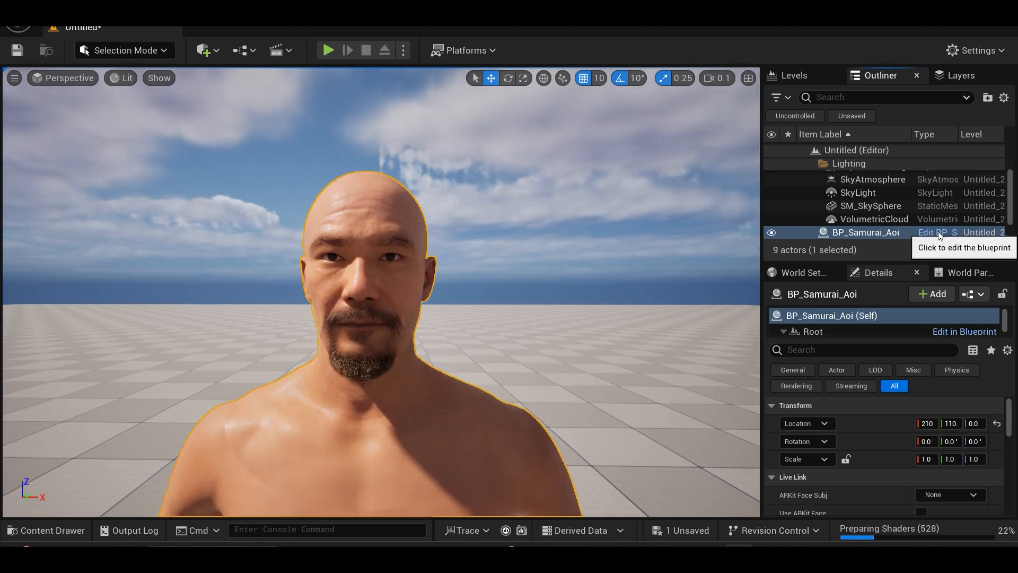
# Open the BP_Samurai_Aoi blueprint's component view and open the LODSync component's Num LODs value for editing
pyautogui.click(947, 227)
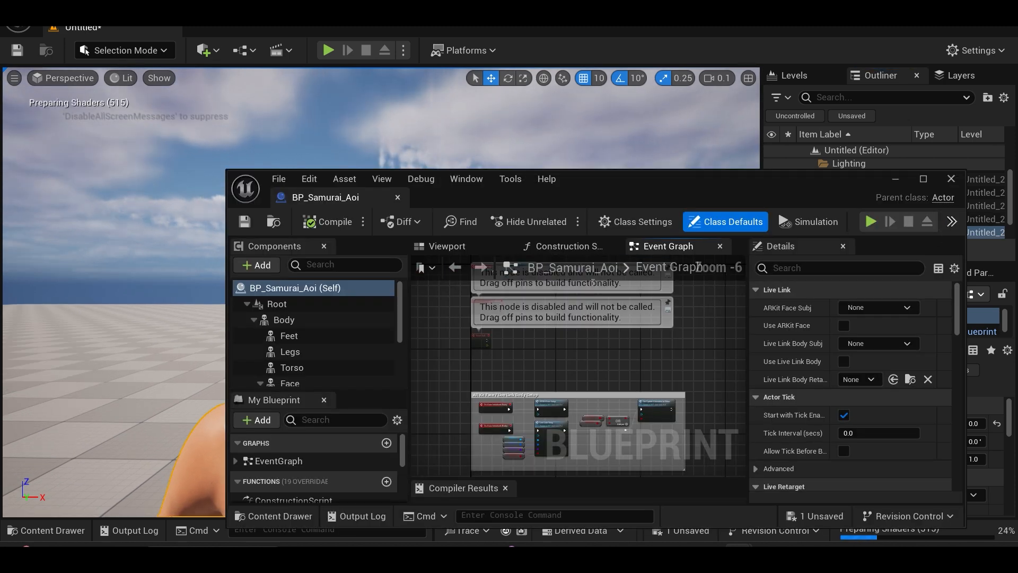
pyautogui.click(436, 245)
pyautogui.moveTo(477, 198); pyautogui.dragTo(347, 135)
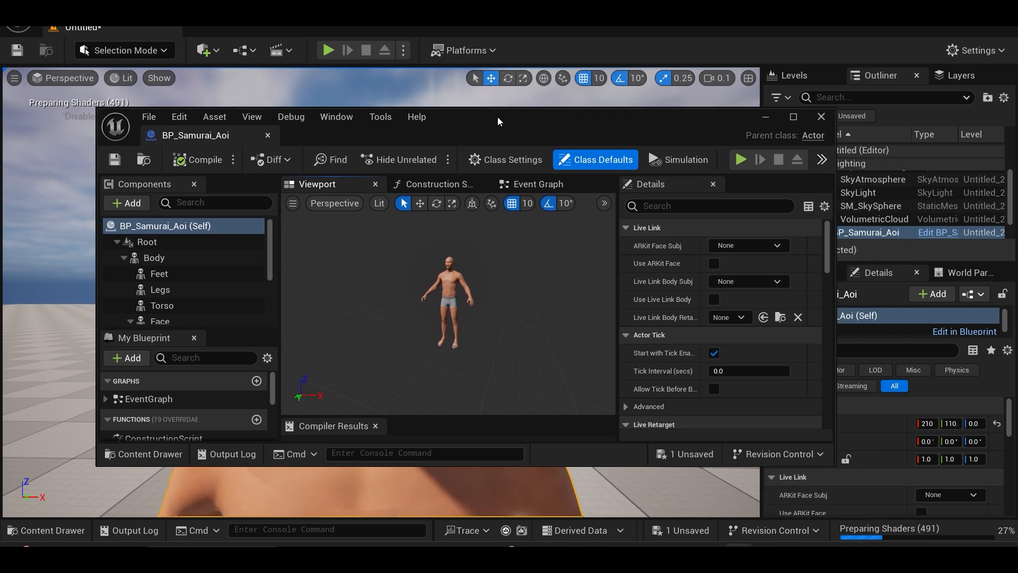
pyautogui.moveTo(269, 264); pyautogui.dragTo(270, 319)
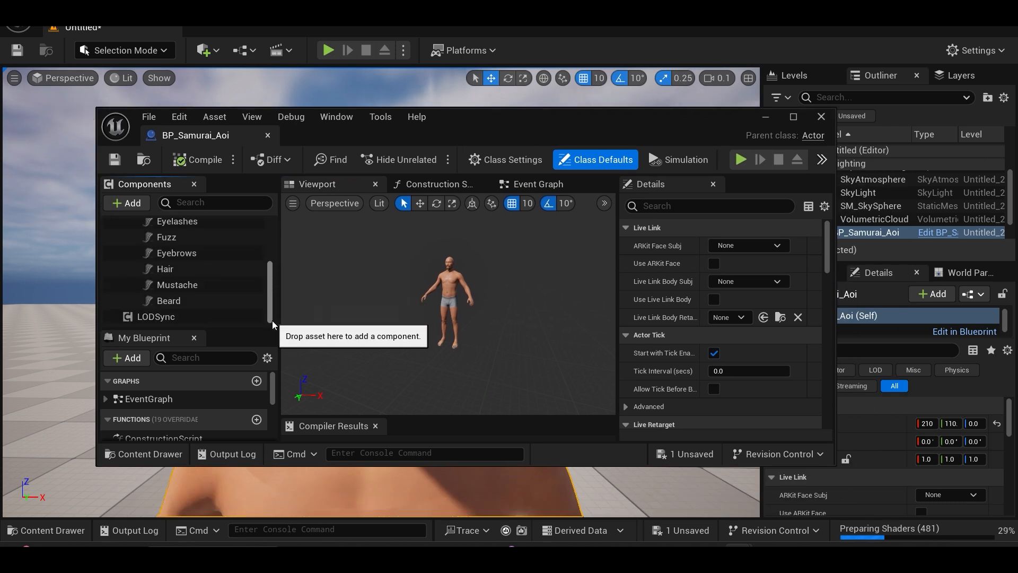
pyautogui.click(170, 317)
pyautogui.scroll(-1, 721, 371)
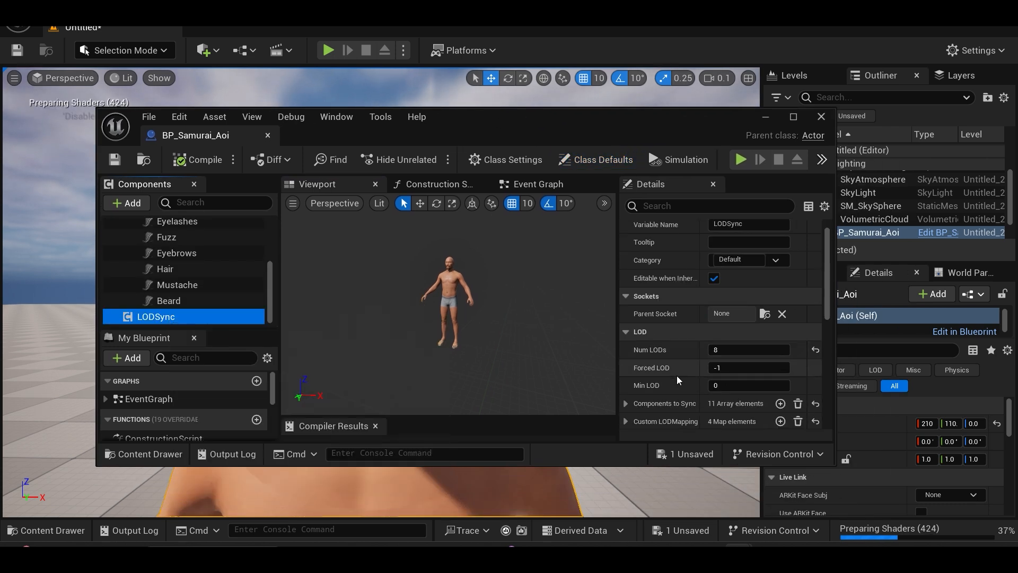
pyautogui.click(722, 351)
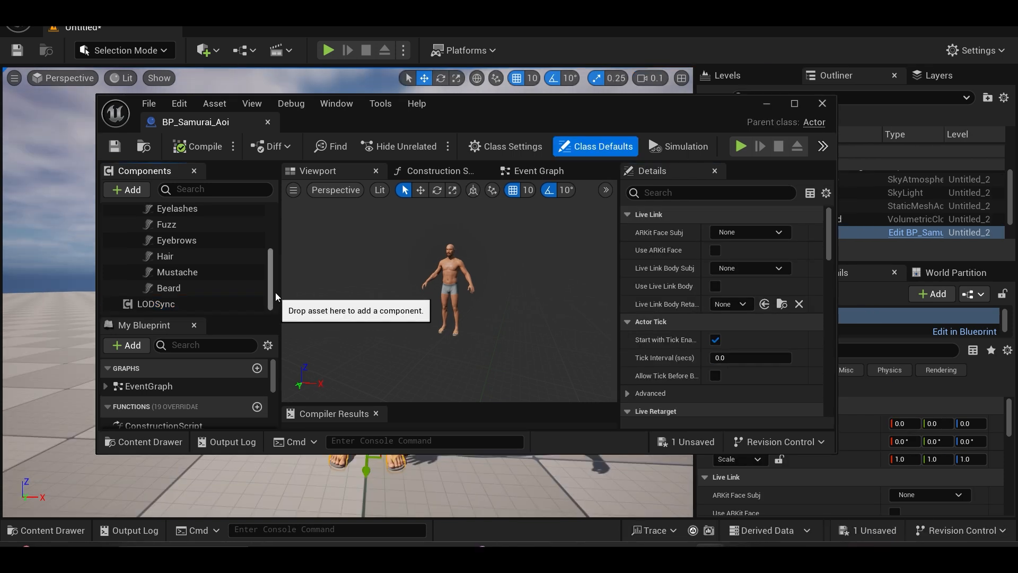
# Clear the Skeletal Mesh Asset of the Feet component in BP_Samurai_Aoi, and compile, save and close the blueprint
pyautogui.scroll(5, 227, 274)
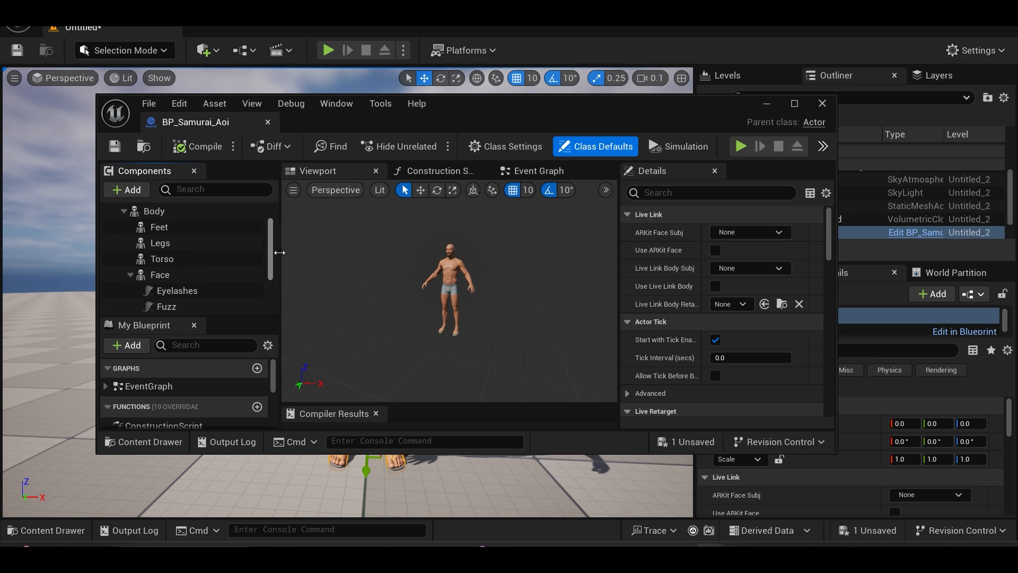
pyautogui.click(215, 262)
pyautogui.moveTo(400, 304)
pyautogui.mouseDown(button='right')
pyautogui.moveTo(360, 289)
pyautogui.moveTo(380, 308)
pyautogui.mouseUp(button='right')
pyautogui.click(413, 332)
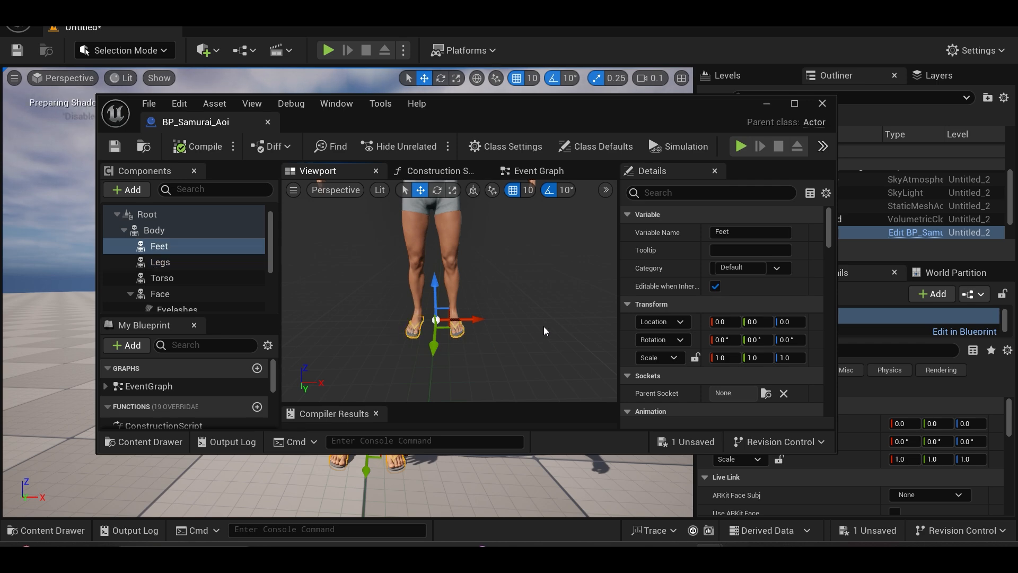
pyautogui.scroll(-8, 829, 231)
pyautogui.scroll(-3, 827, 247)
pyautogui.scroll(3, 827, 251)
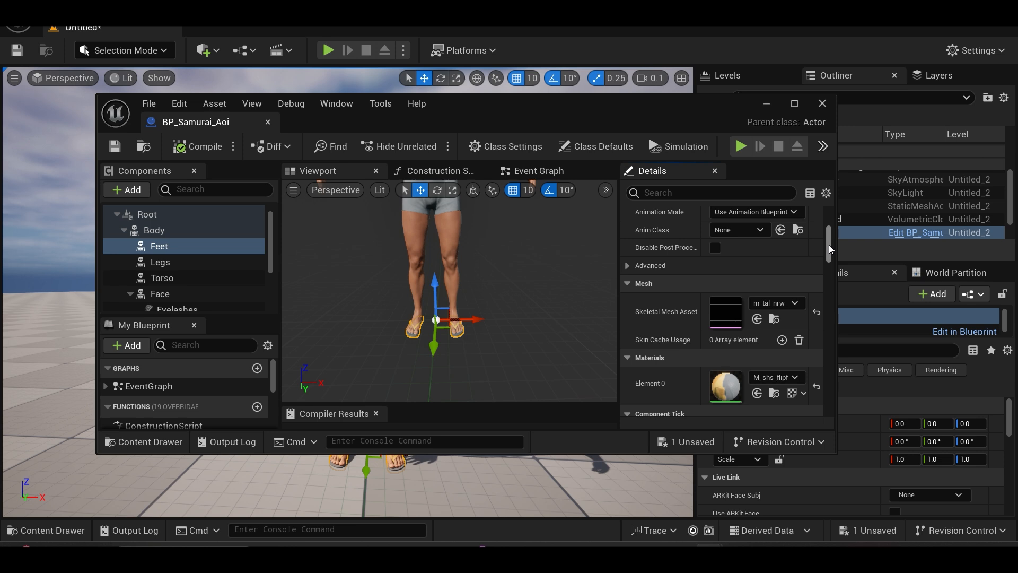
pyautogui.click(817, 315)
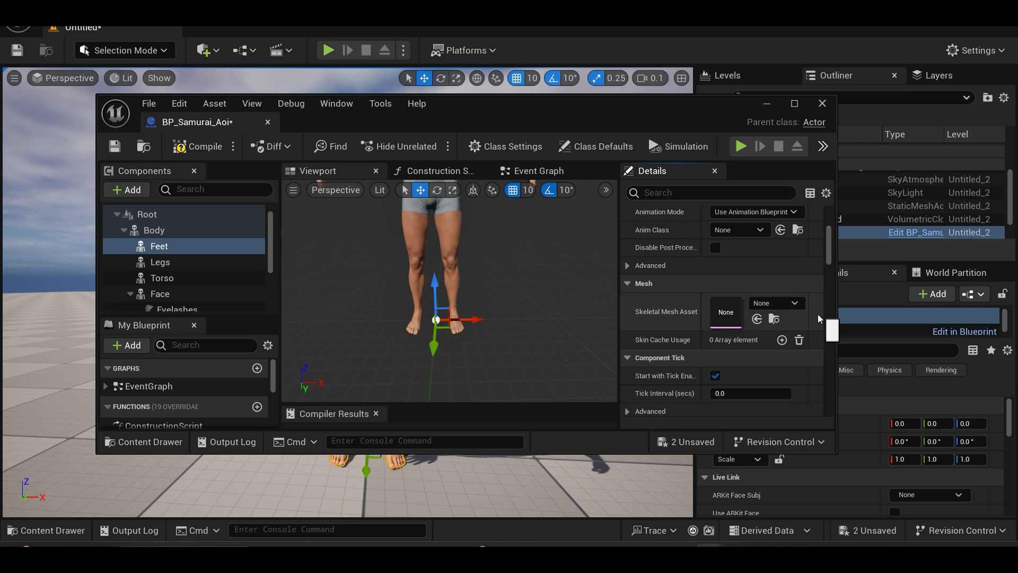
pyautogui.click(206, 148)
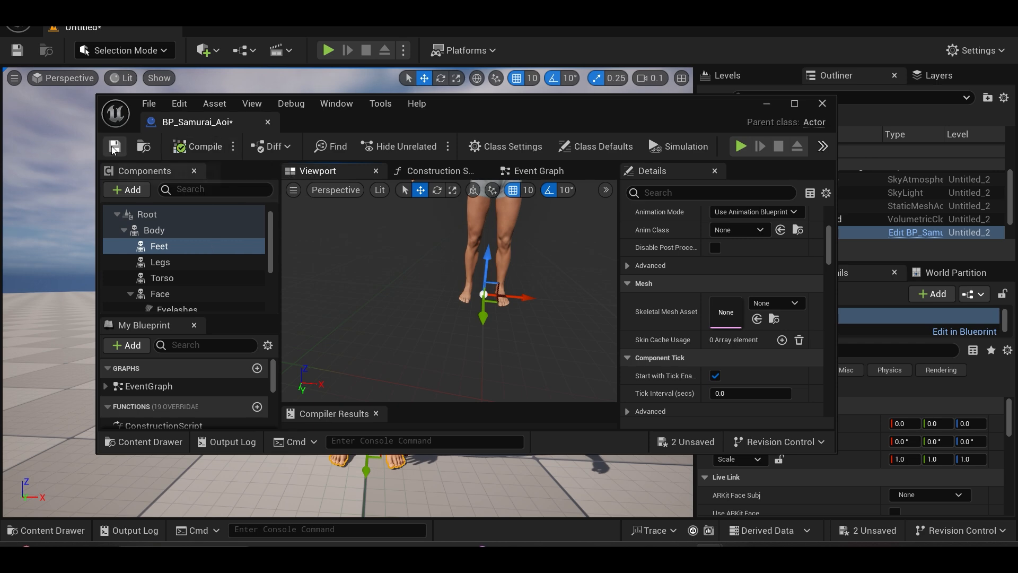
pyautogui.click(269, 123)
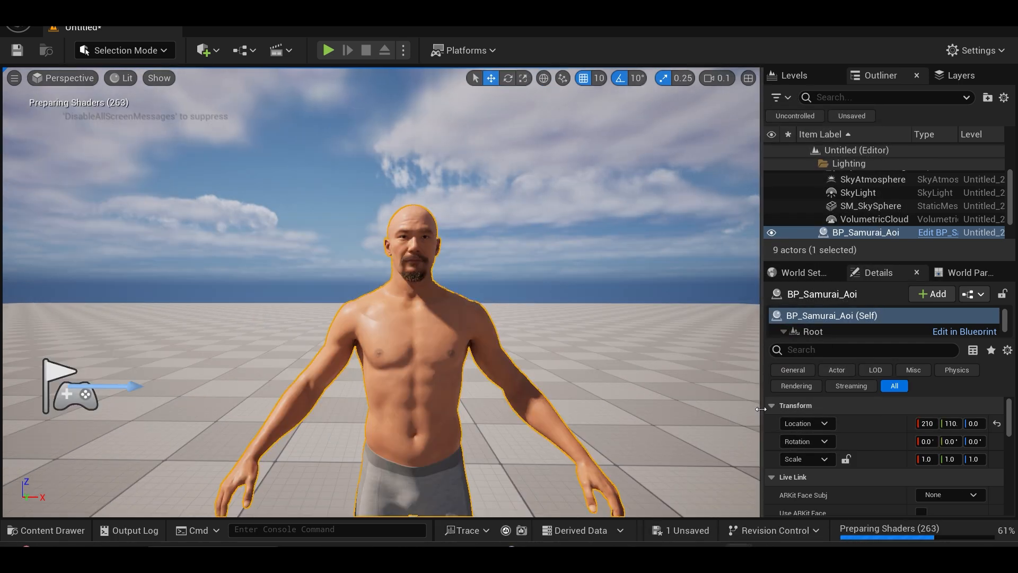
# Set the Location of BP_Samurai_Aoi to 0, 0, 0 so it stands at the world origin
pyautogui.moveTo(759, 409); pyautogui.dragTo(648, 402)
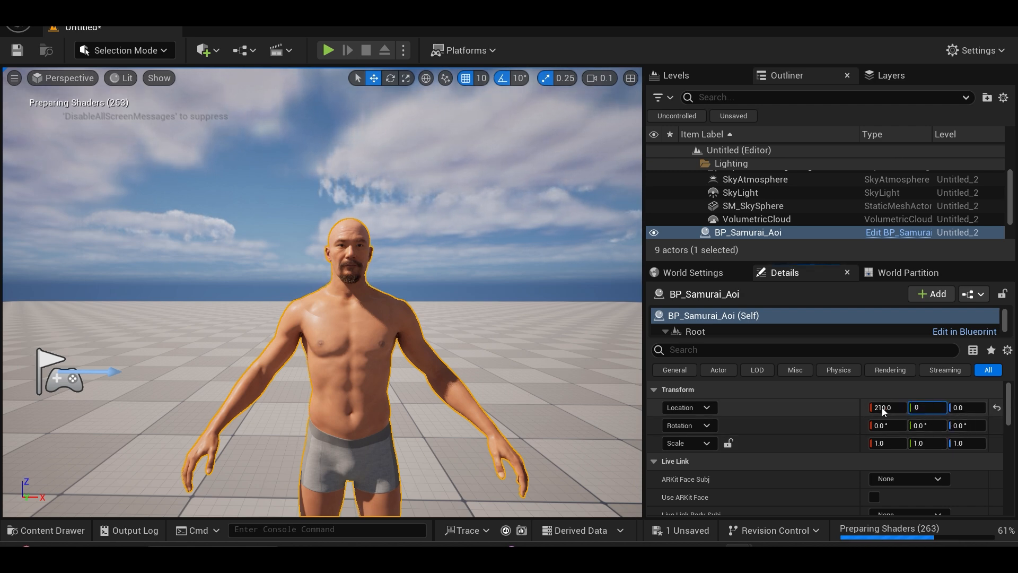
pyautogui.press('Return')
pyautogui.press('Return')
pyautogui.moveTo(427, 368); pyautogui.dragTo(427, 368, button='right')
# Export the selected character as the FBX file Samurai_Aoi_Body in the Samurai folder, with Level Of Detail disabled
pyautogui.click(45, 16)
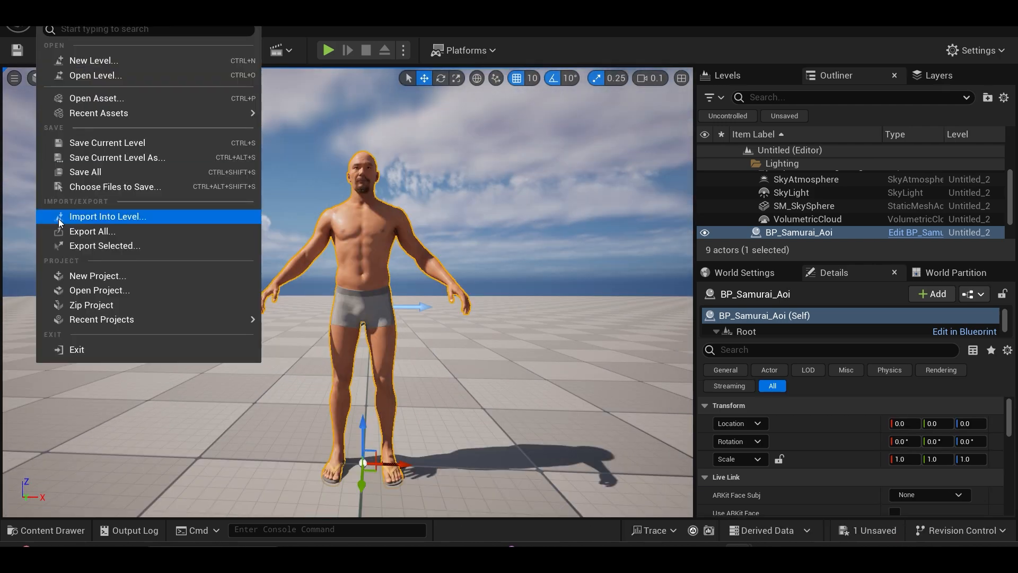
pyautogui.click(85, 243)
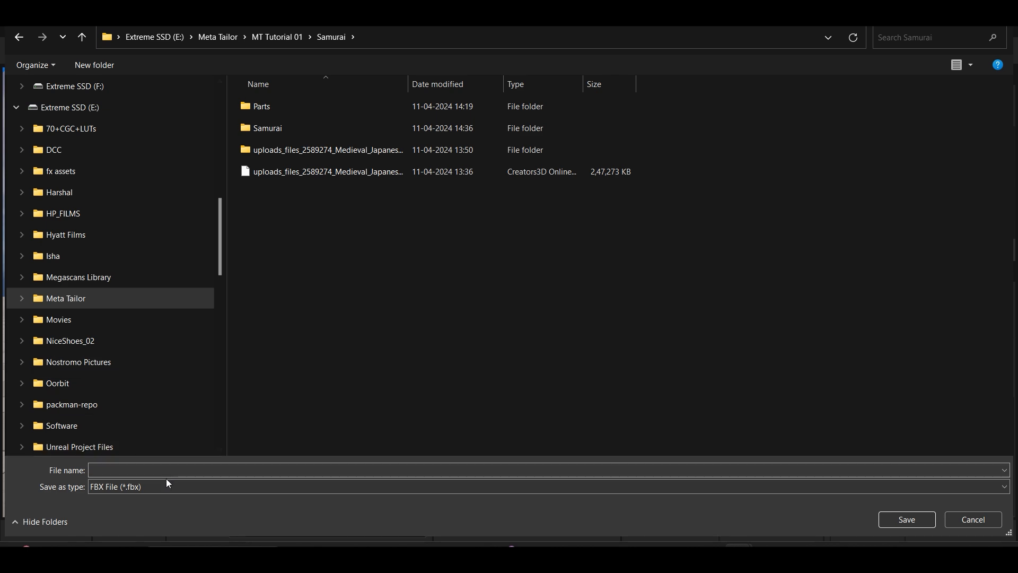
pyautogui.write('Samurai_Aoi_Body')
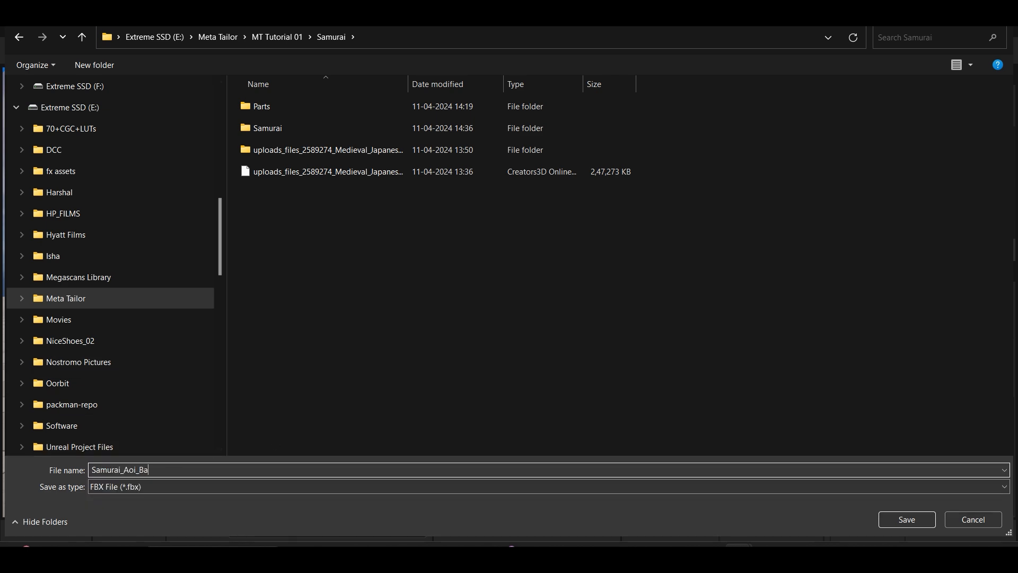
pyautogui.click(908, 519)
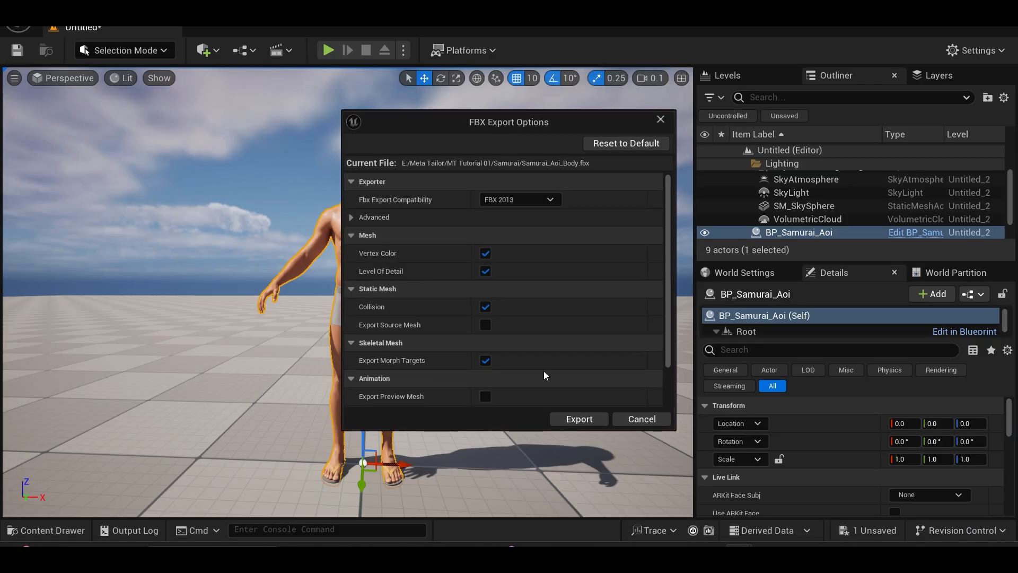
pyautogui.click(490, 272)
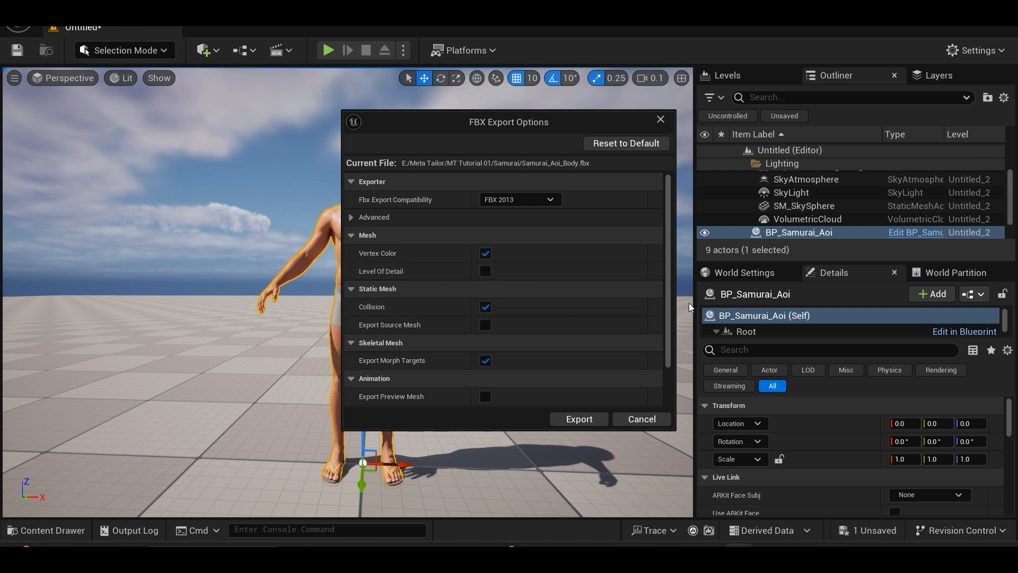
pyautogui.click(580, 419)
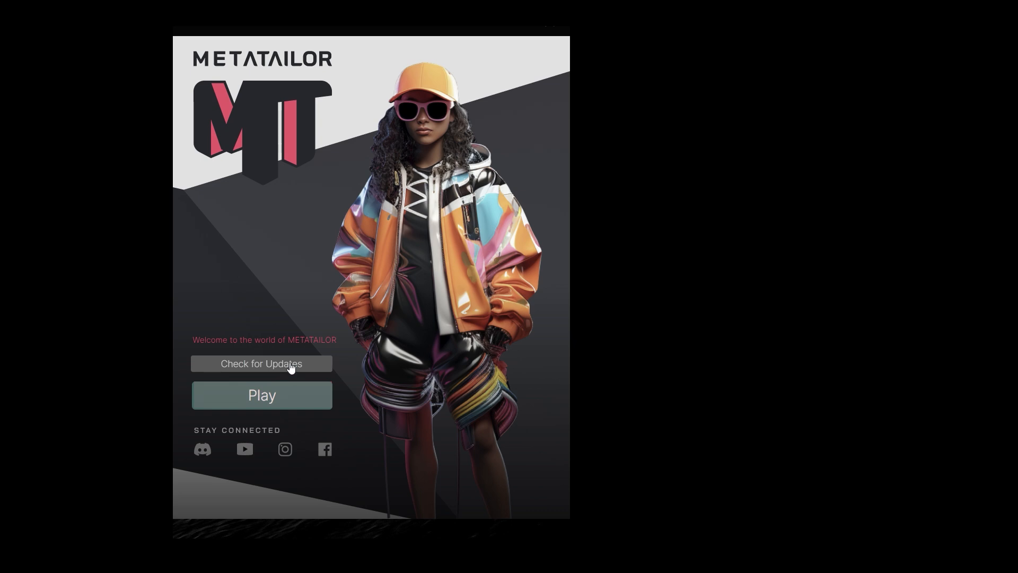
# Switch to MetaTailor, start it from the launcher and create a new project named Samurai
pyautogui.click(261, 371)
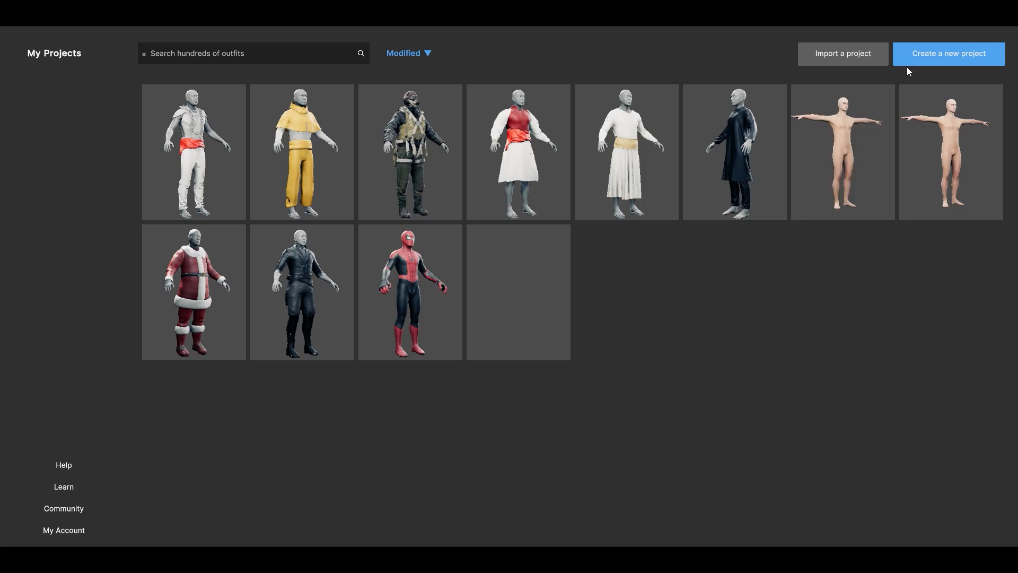
pyautogui.click(937, 52)
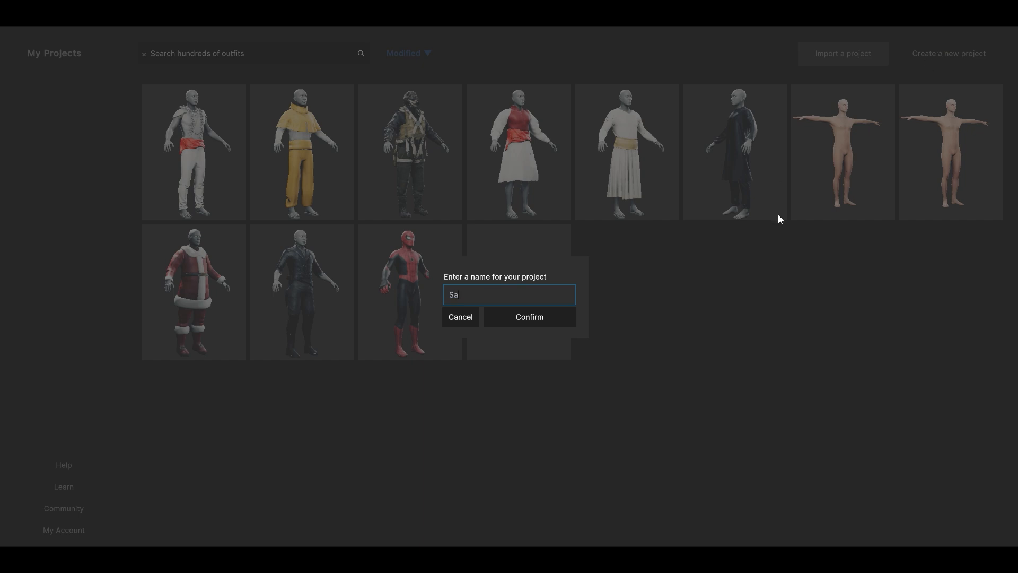
pyautogui.click(543, 314)
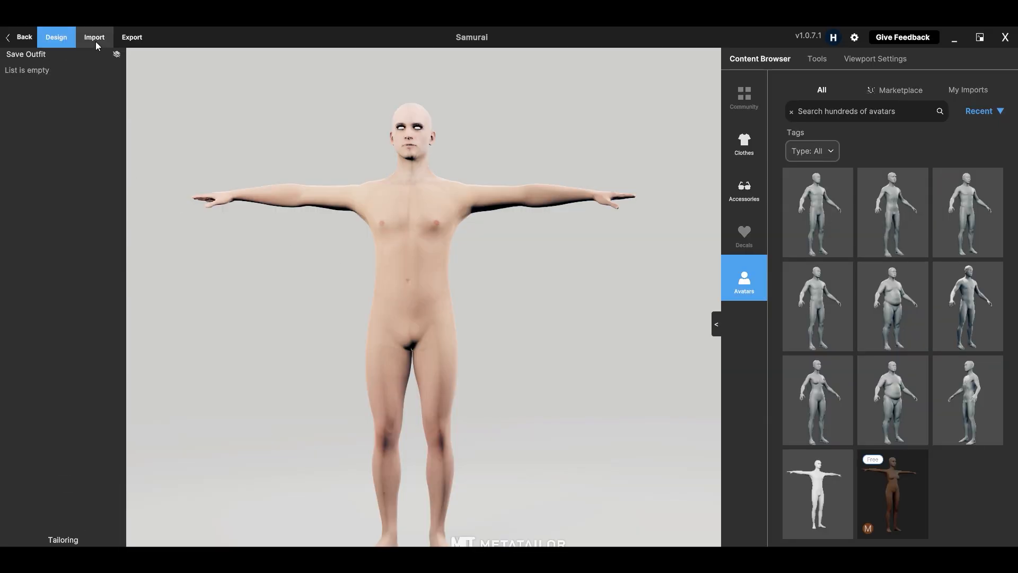
# Import Samurai_Aoi_Body.fbx from the Samurai folder as the project's avatar
pyautogui.click(95, 40)
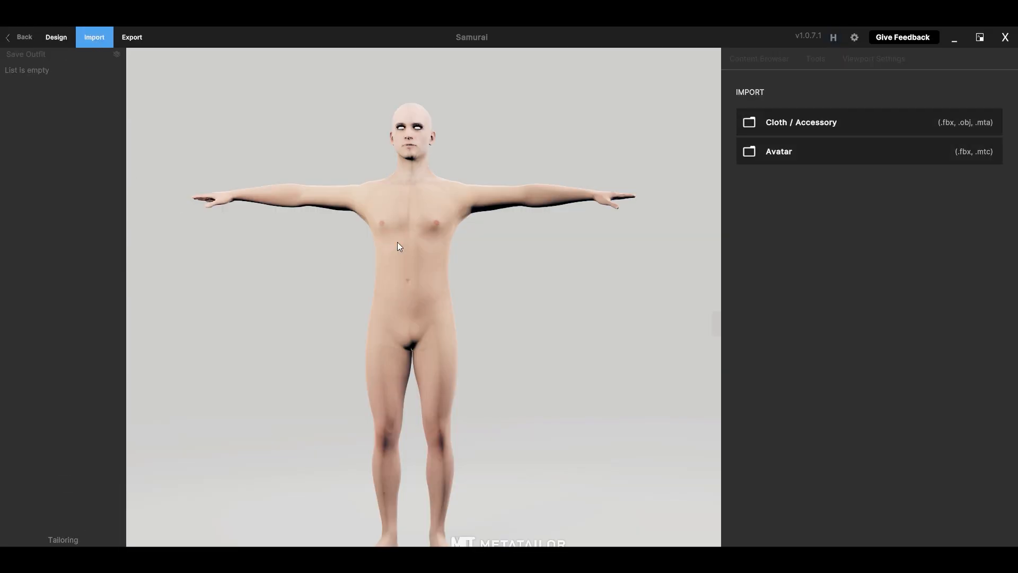
pyautogui.click(792, 152)
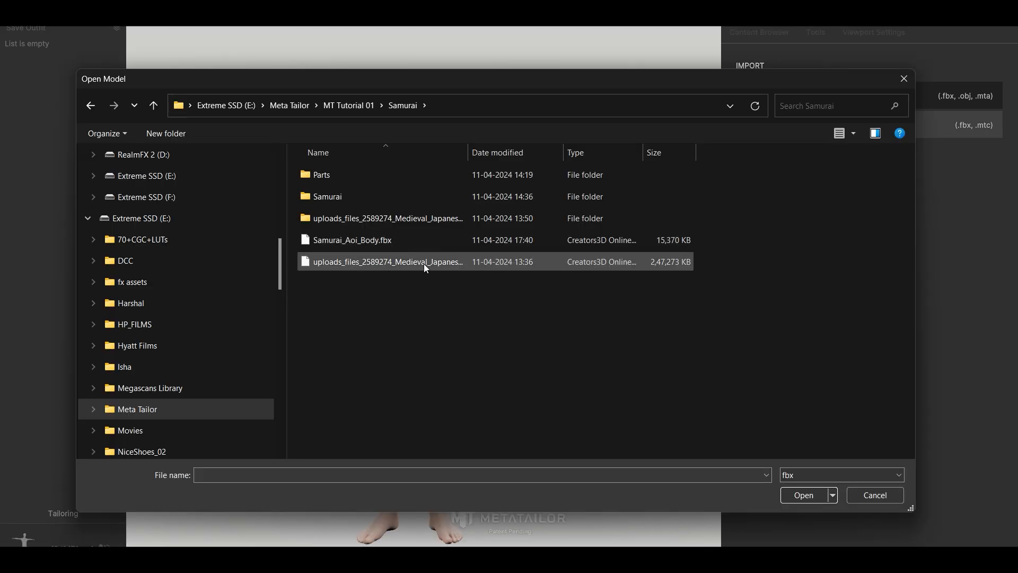
pyautogui.doubleClick(357, 237)
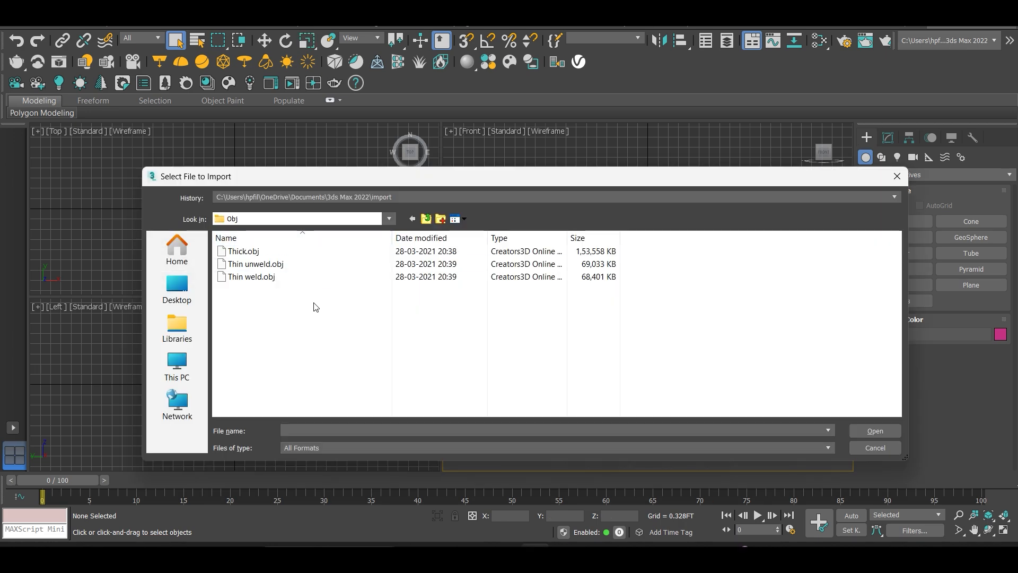
# In 3ds Max, import Thick.obj and group the selected shirt pieces under the name Shirt
pyautogui.click(260, 253)
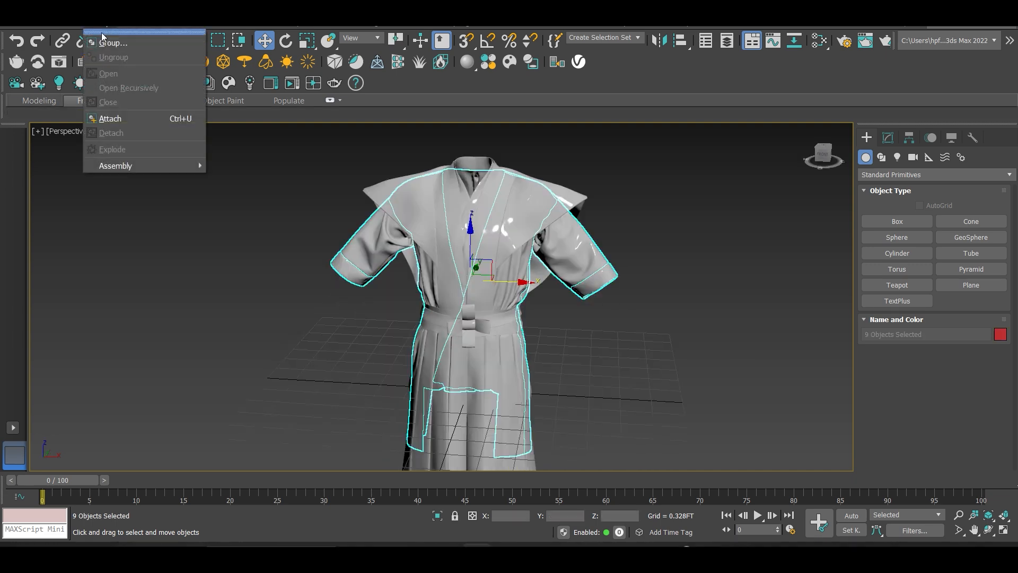
pyautogui.click(102, 34)
pyautogui.click(517, 294)
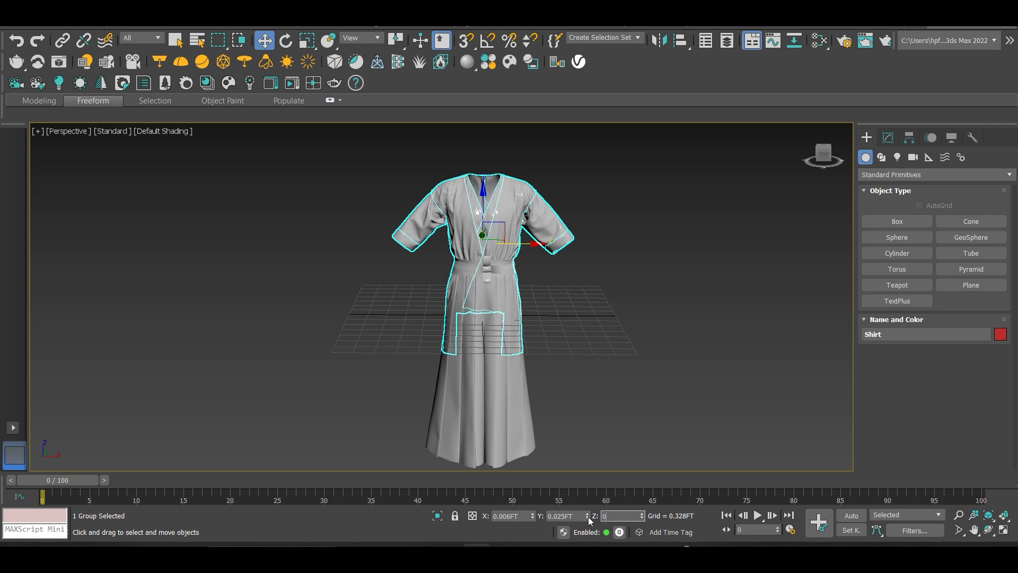
# Set the Shirt group's position coordinates to 0 so that it sits at the world origin
pyautogui.click(563, 515)
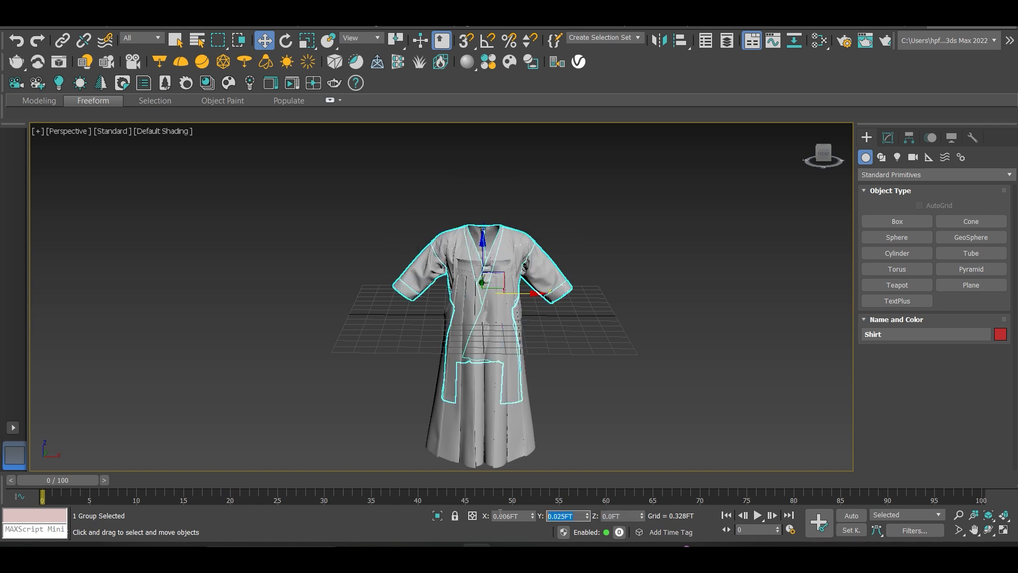
pyautogui.write('0')
pyautogui.press('Return')
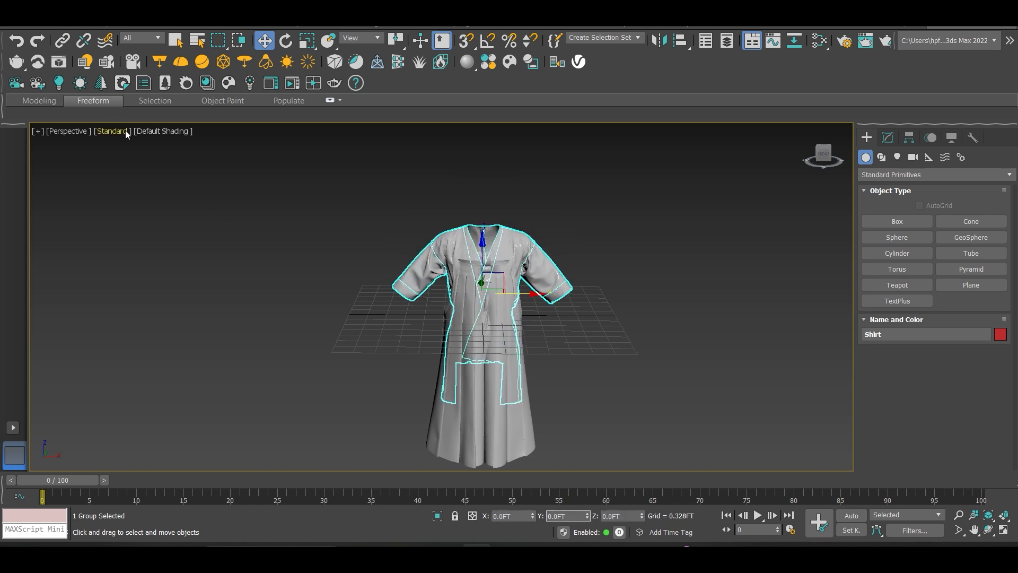
# Export only the selected Shirt group as an FBX file
pyautogui.click(16, 29)
pyautogui.moveTo(96, 203)
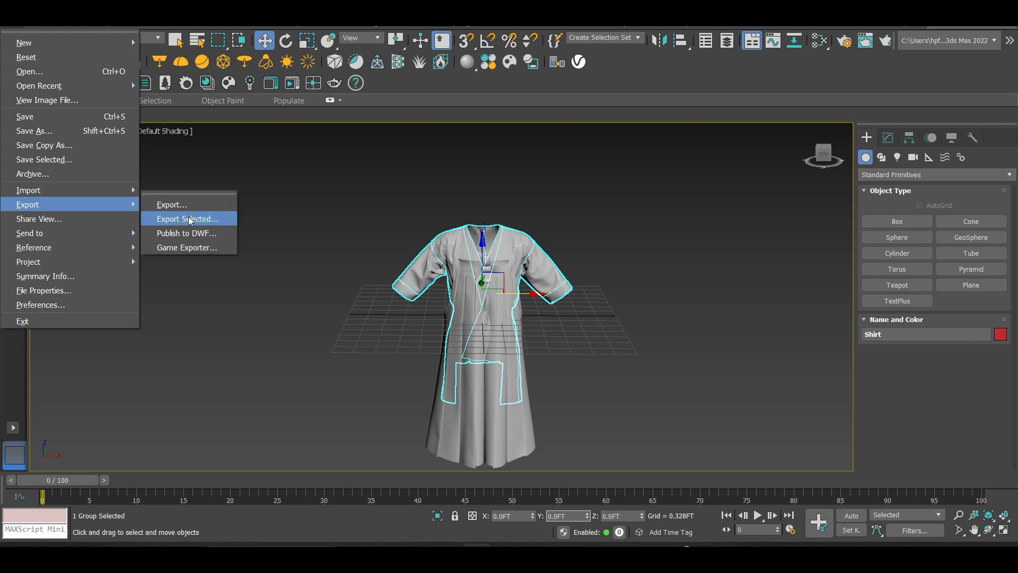
pyautogui.click(189, 218)
pyautogui.doubleClick(223, 234)
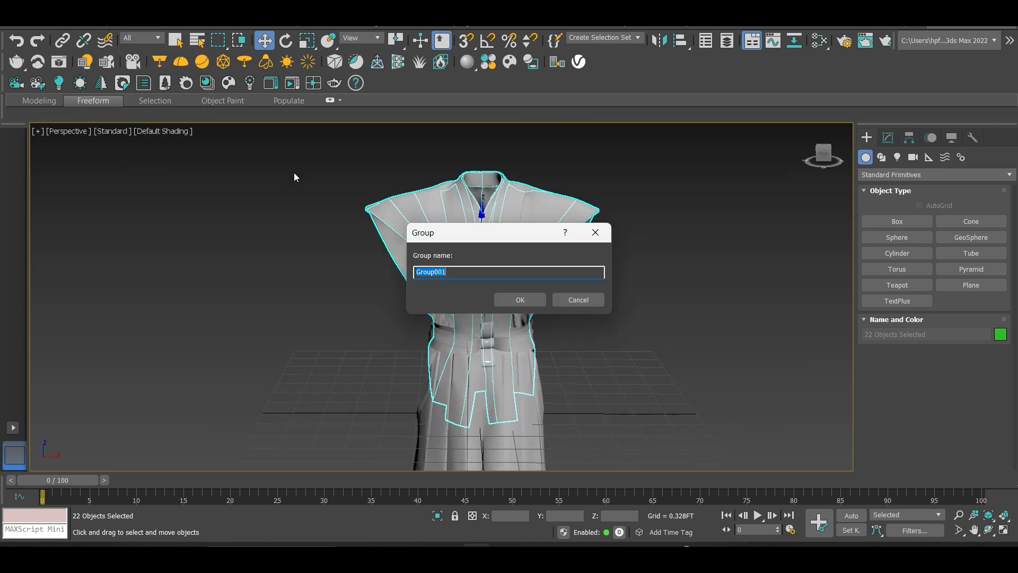
# Combine the selected vest pieces into one named group and the skirt pieces into another
pyautogui.write('Shirt')
pyautogui.press('Return')
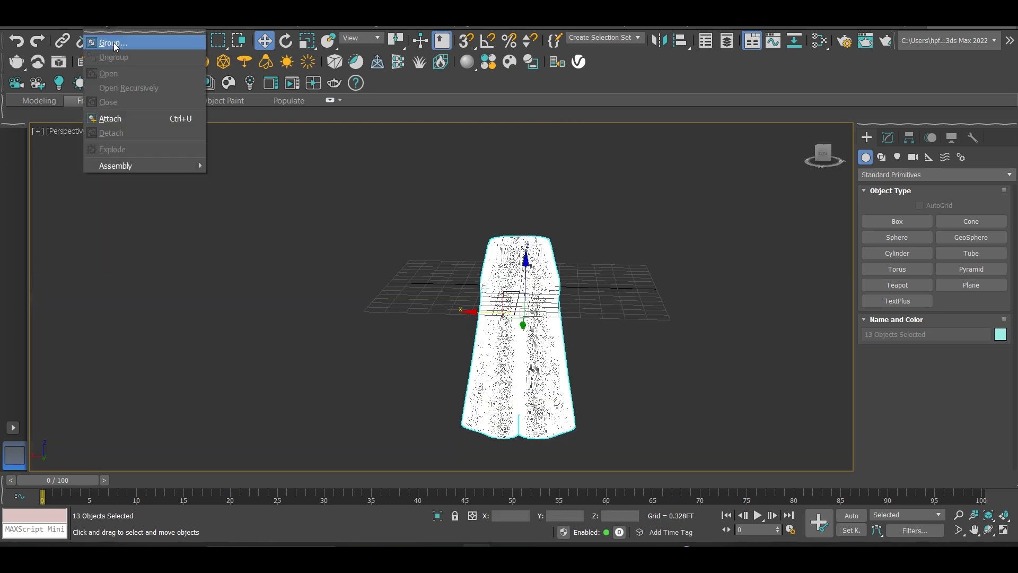
pyautogui.click(114, 42)
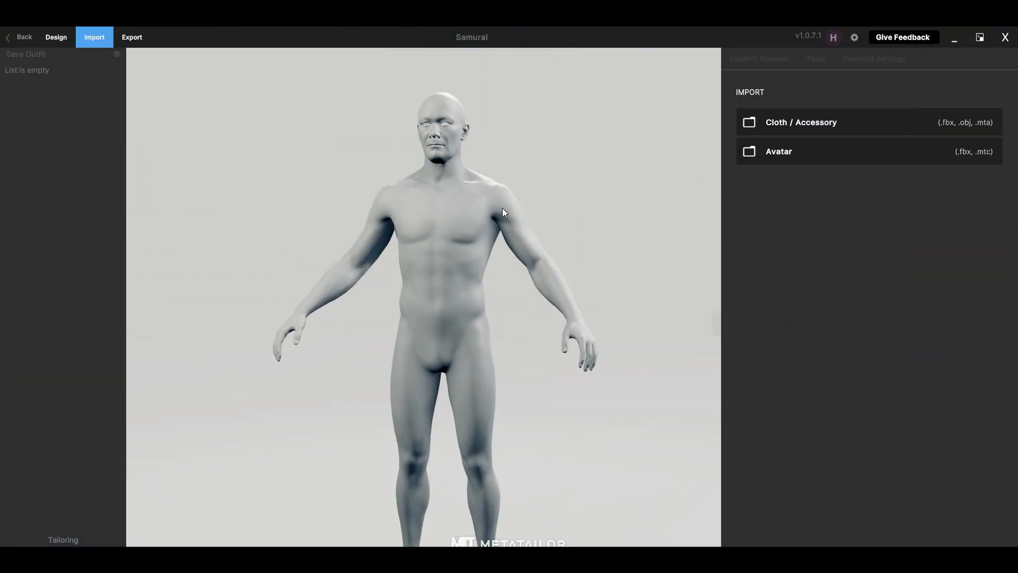
# In MetaTailor, import Shirt.fbx from the Parts folder as a cloth item in the Shirts category, and continue to its fitment
pyautogui.click(810, 123)
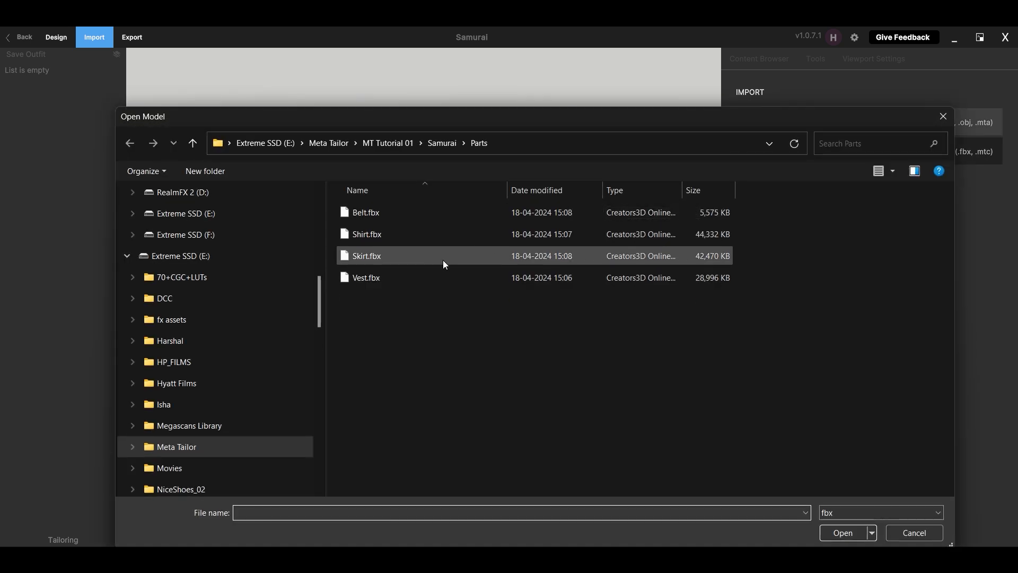
pyautogui.doubleClick(381, 234)
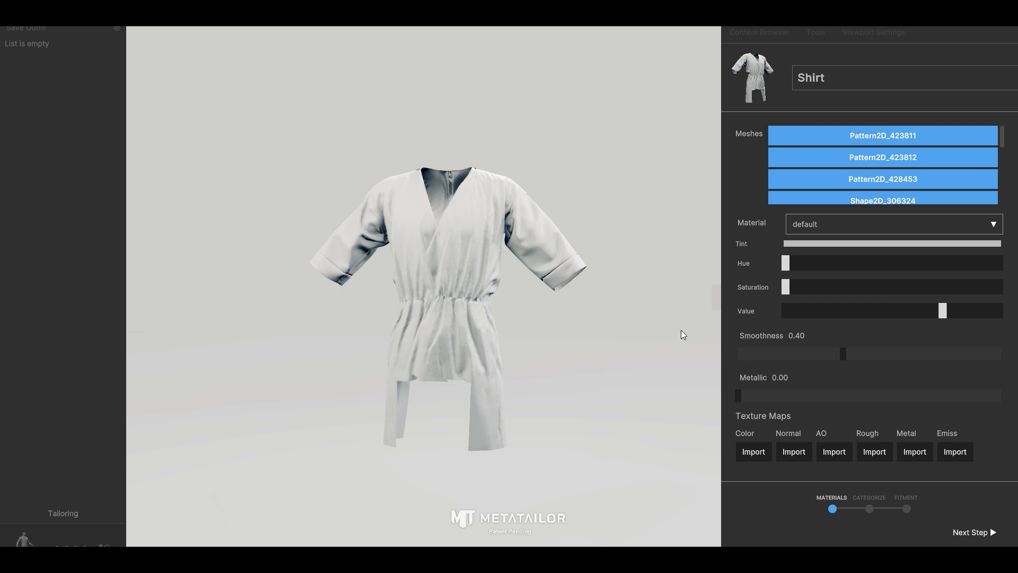
pyautogui.click(971, 532)
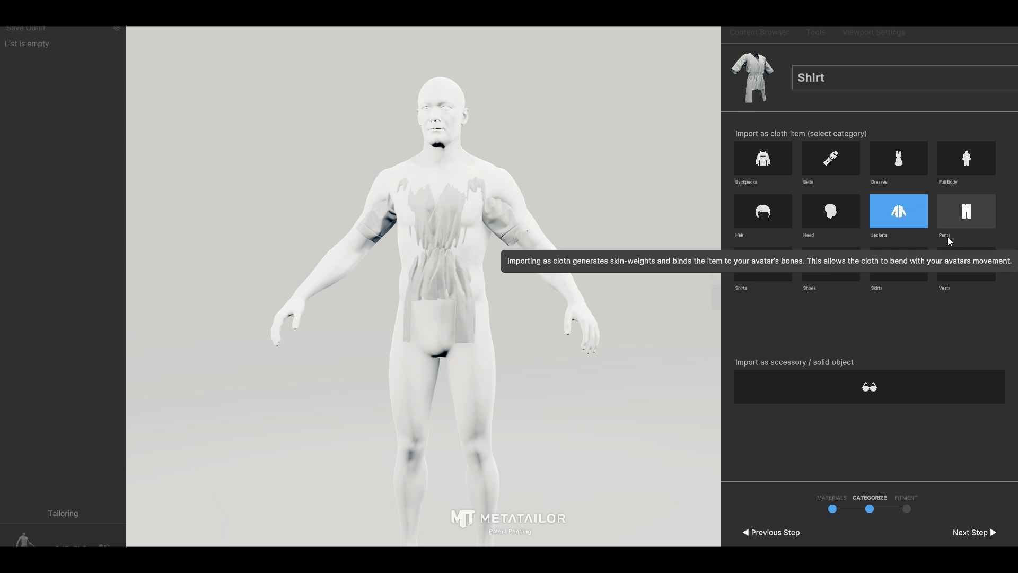
pyautogui.click(766, 270)
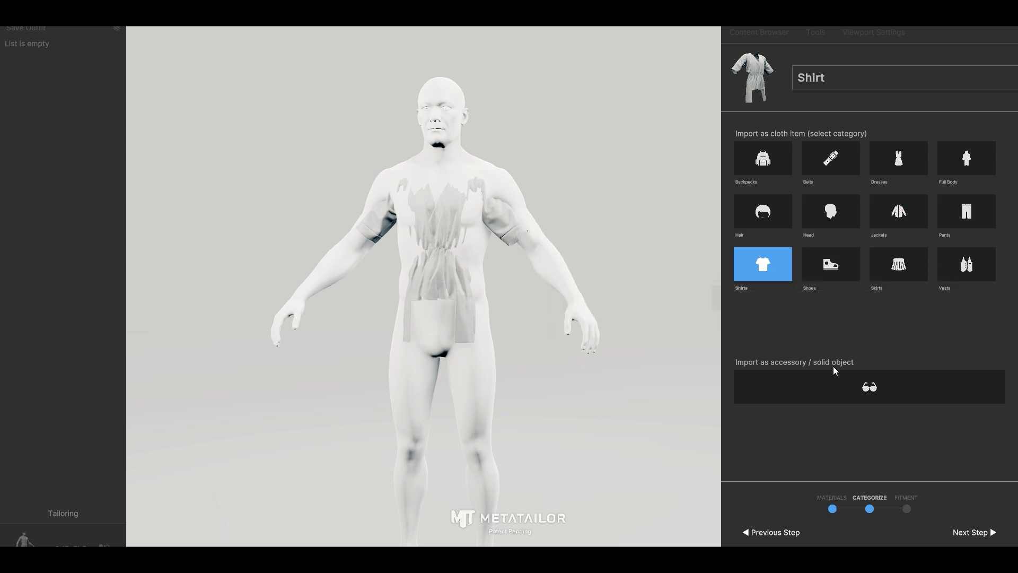
pyautogui.click(972, 531)
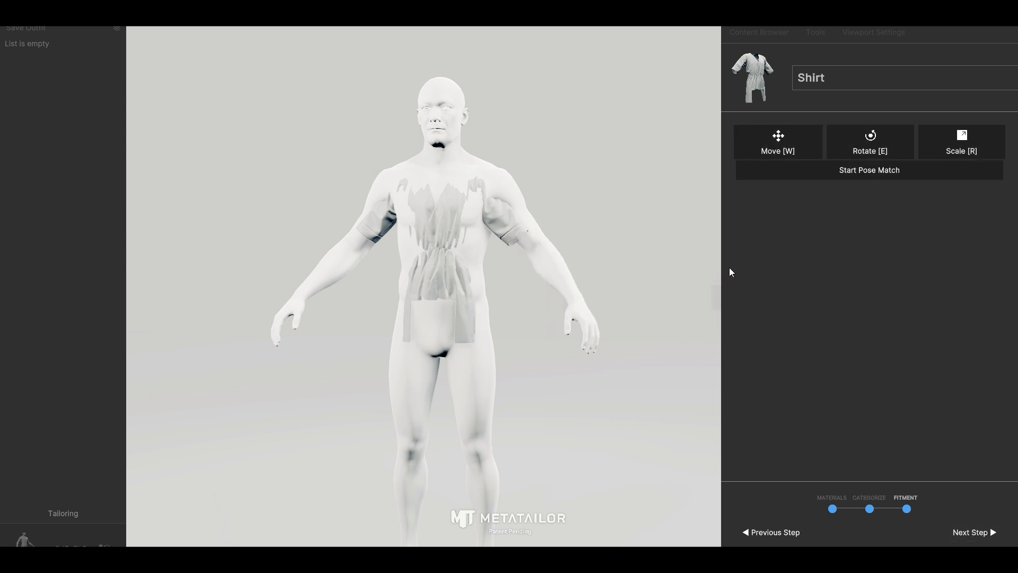
# Scale and move the shirt until it covers the avatar's shoulders and torso, and confirm the transform
pyautogui.press('w')
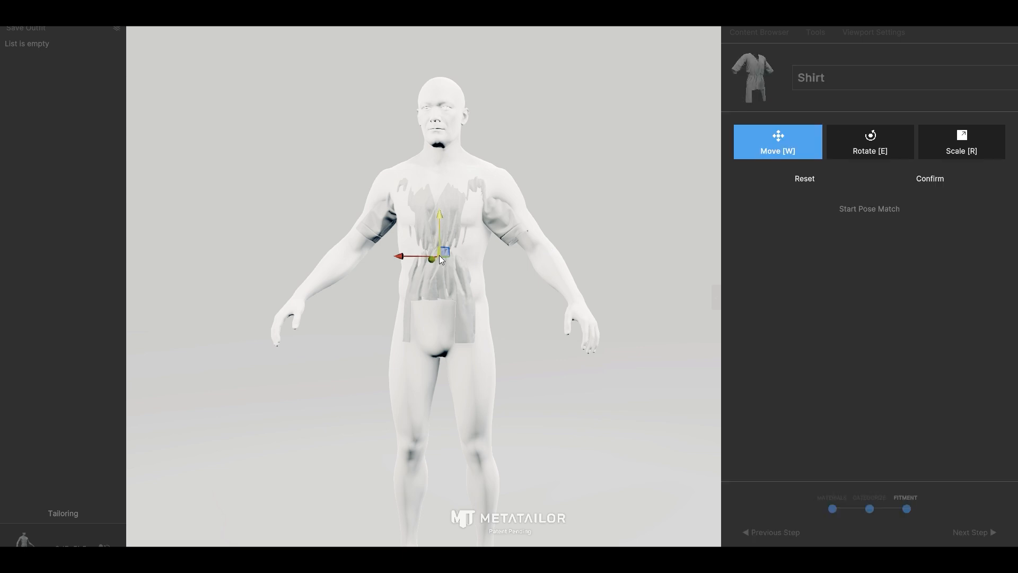
pyautogui.press('r')
pyautogui.moveTo(441, 257); pyautogui.dragTo(456, 259)
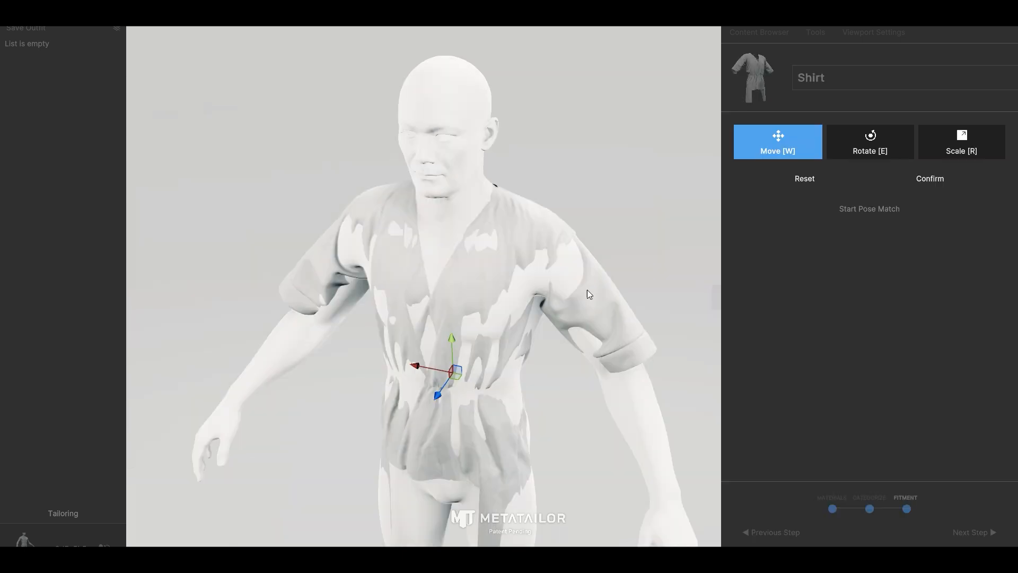
pyautogui.moveTo(587, 289); pyautogui.dragTo(617, 283, button='middle')
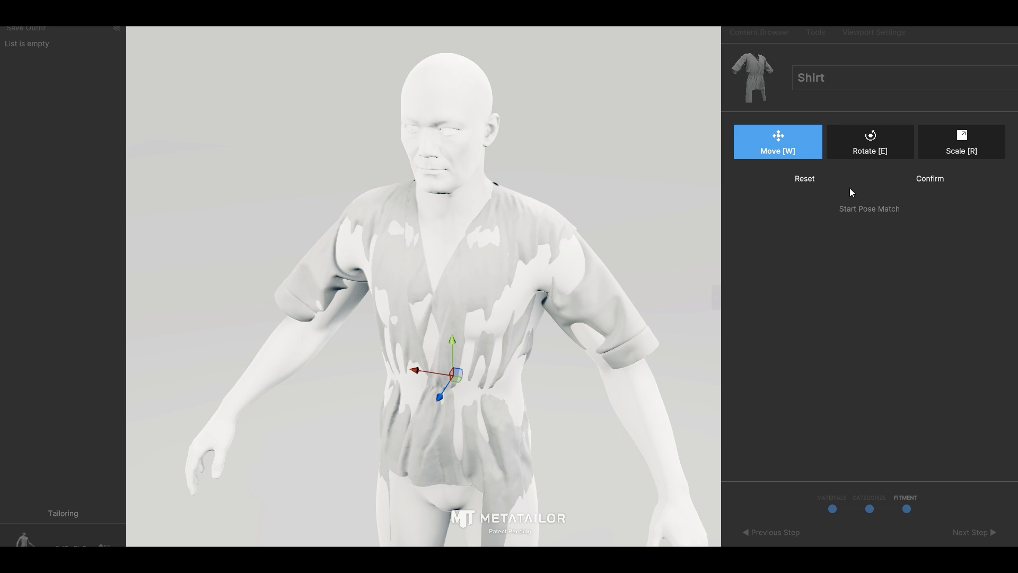
pyautogui.click(931, 180)
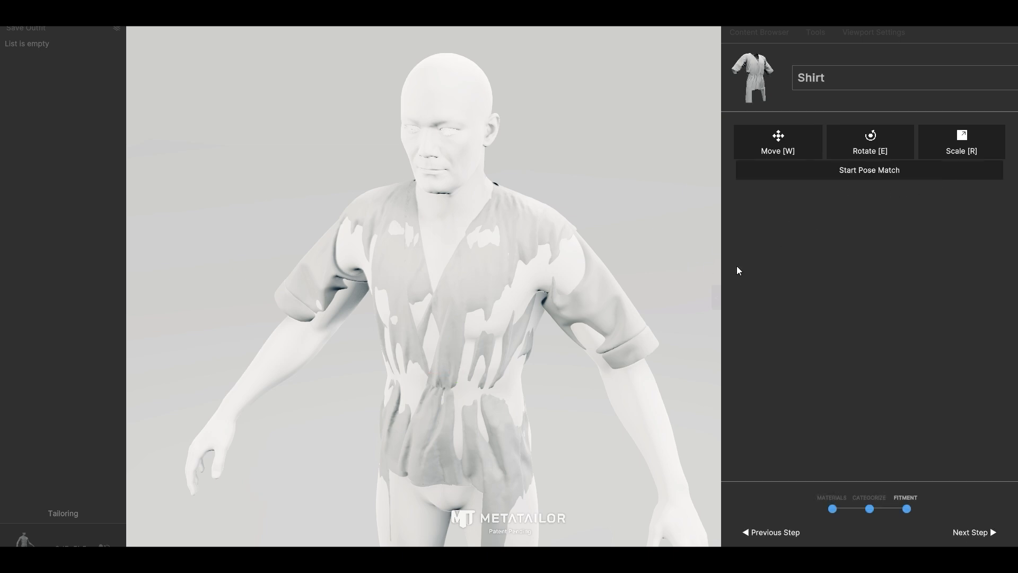
# Run the shirt's pose match, toggling Mirror X and confirming the pose, and complete the shirt's import onto the avatar
pyautogui.click(860, 170)
pyautogui.moveTo(600, 318); pyautogui.dragTo(543, 315, button='middle')
pyautogui.click(823, 156)
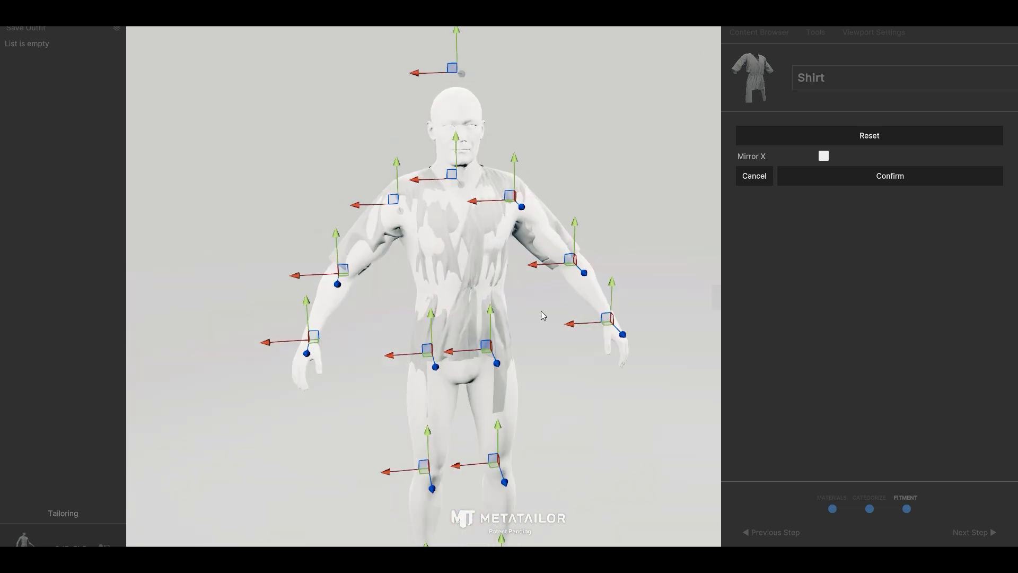
pyautogui.click(894, 177)
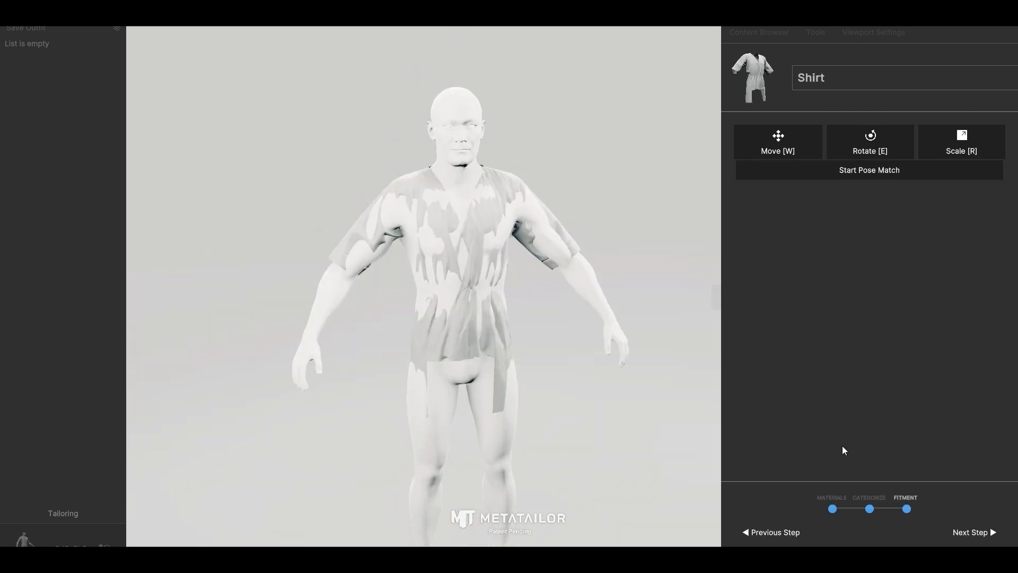
pyautogui.click(965, 530)
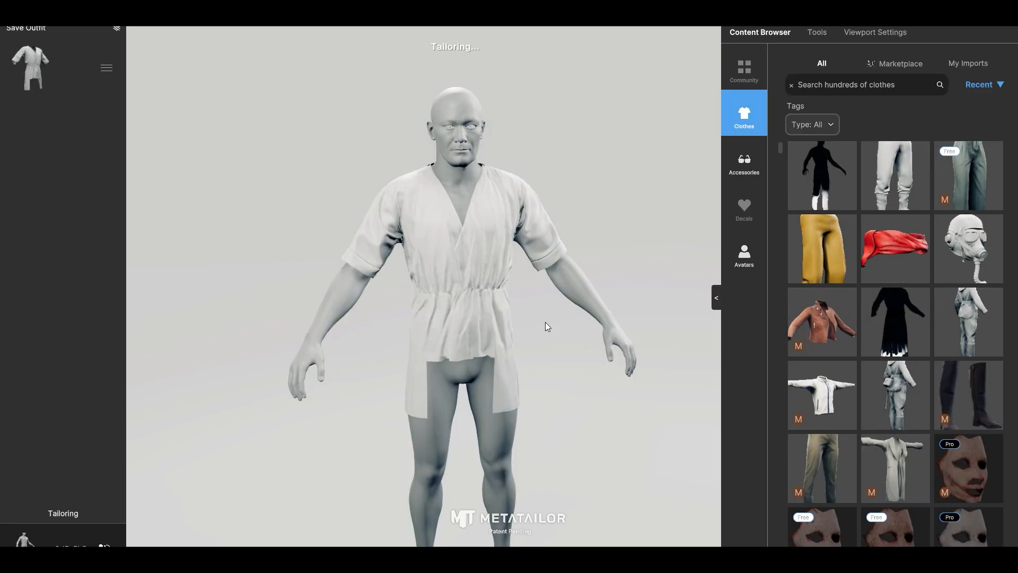
# Import Skirt.fbx from the Parts folder as a cloth item in the Skirts category and complete its fitment on the avatar
pyautogui.click(97, 46)
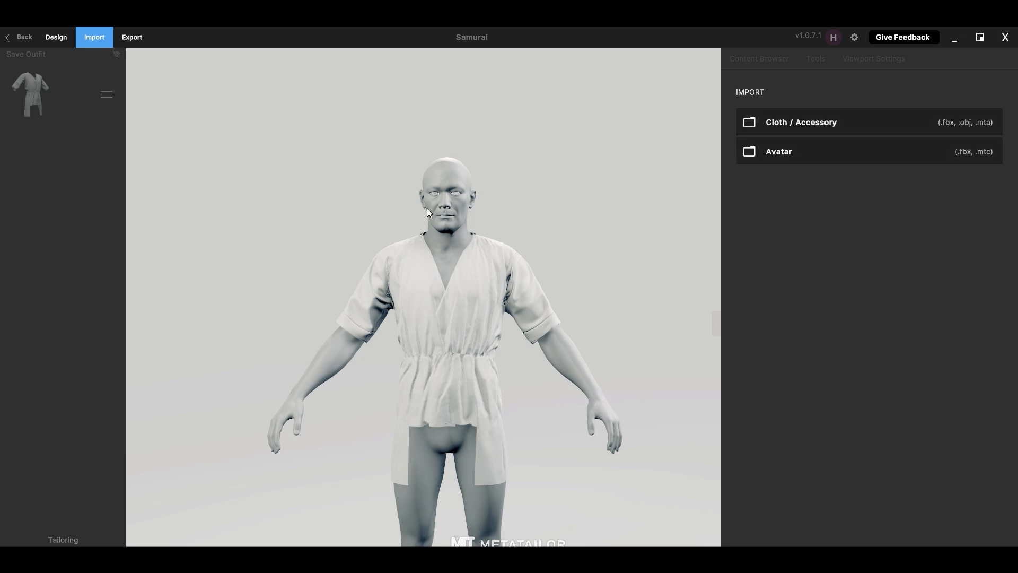
pyautogui.click(784, 124)
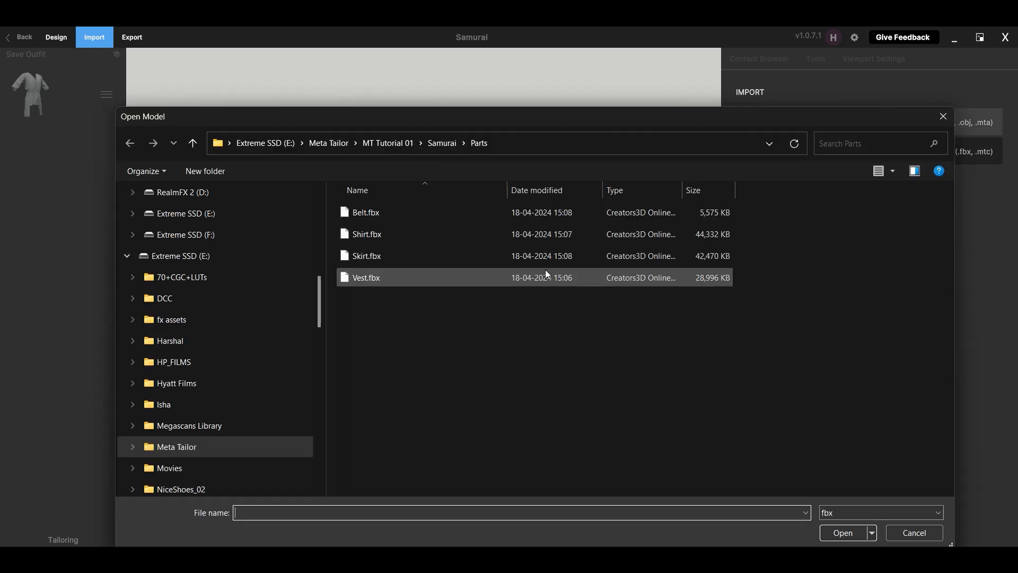
pyautogui.doubleClick(374, 229)
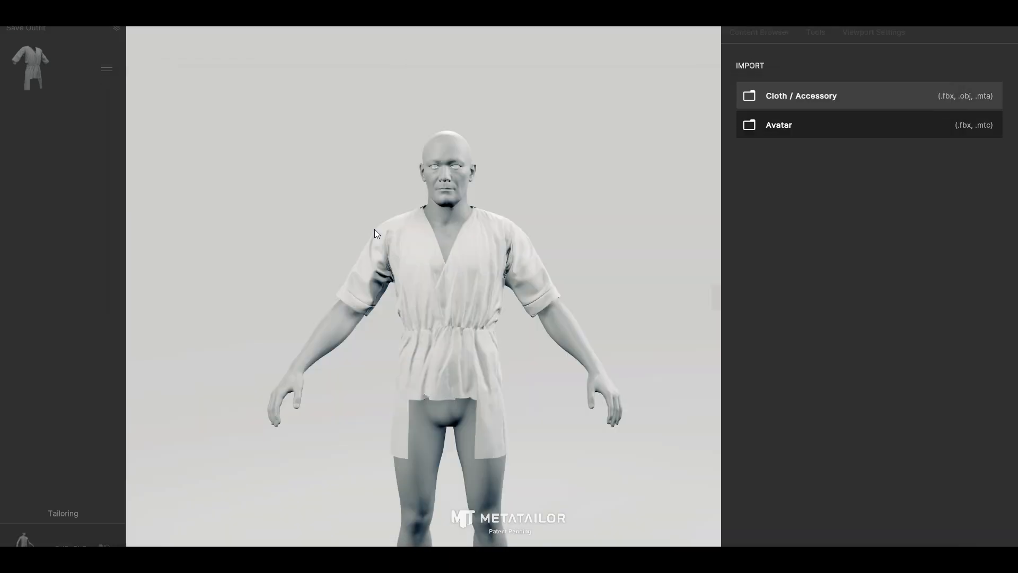
pyautogui.click(975, 532)
pyautogui.click(908, 269)
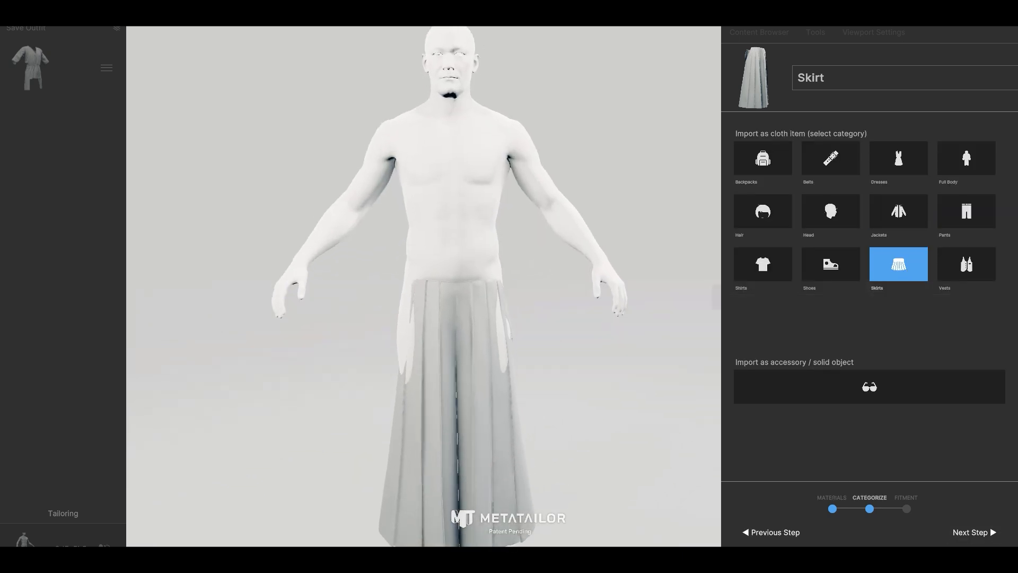
pyautogui.click(973, 532)
pyautogui.press('w')
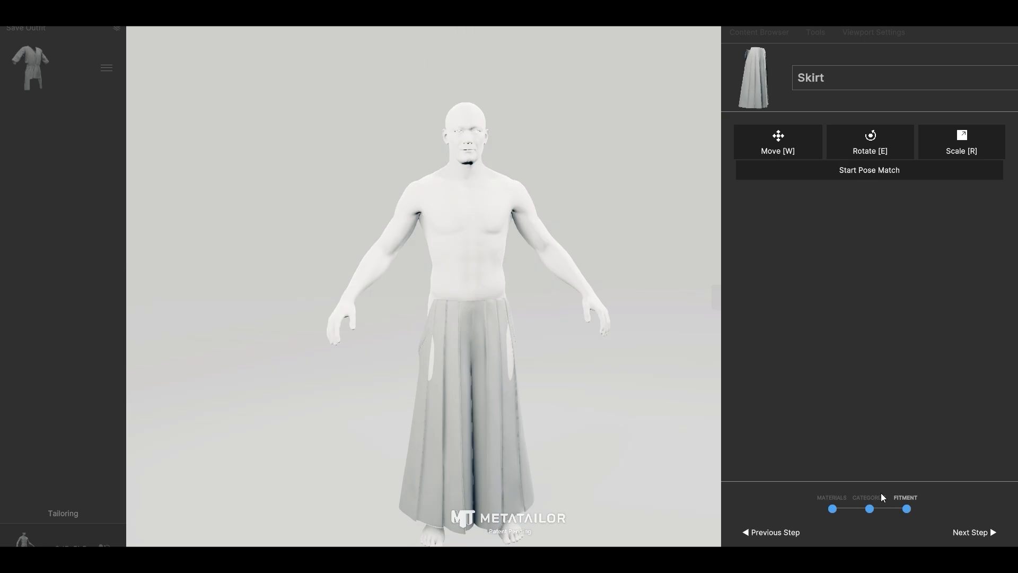
pyautogui.click(974, 533)
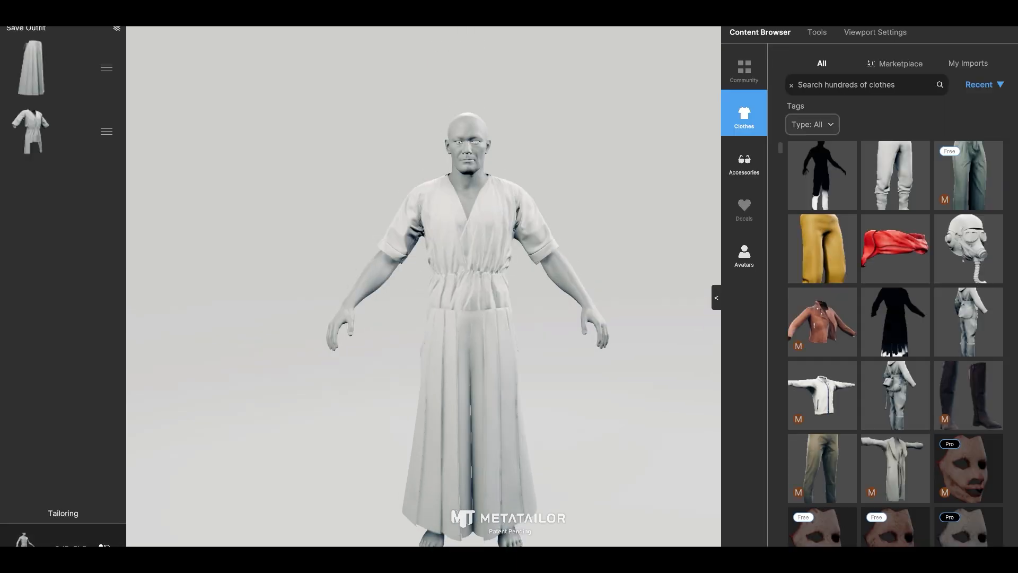
# Import Belt.fbx from the Parts folder as a cloth item in the Belts category, and continue to its fitment
pyautogui.click(744, 555)
pyautogui.click(831, 101)
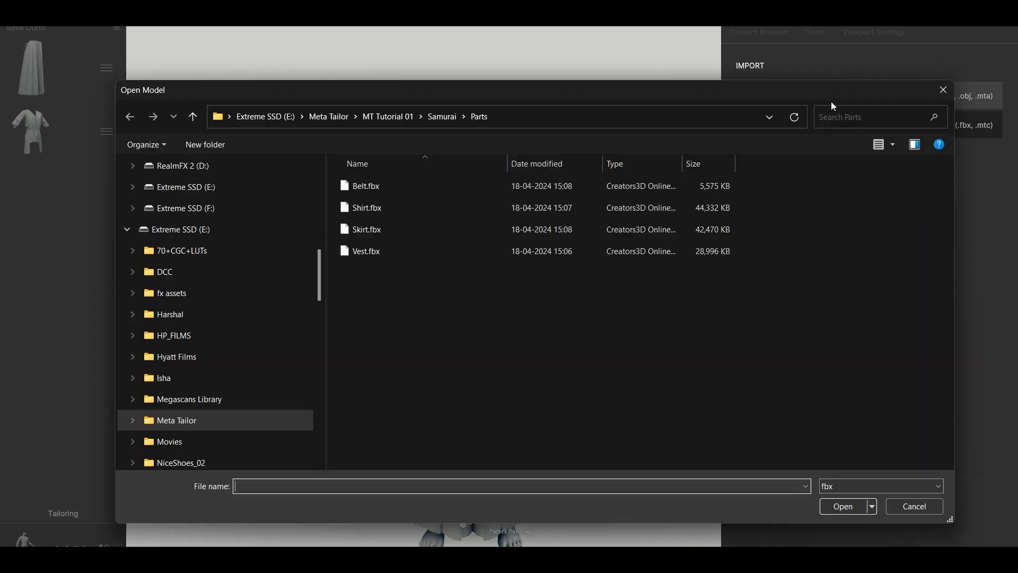
pyautogui.doubleClick(415, 181)
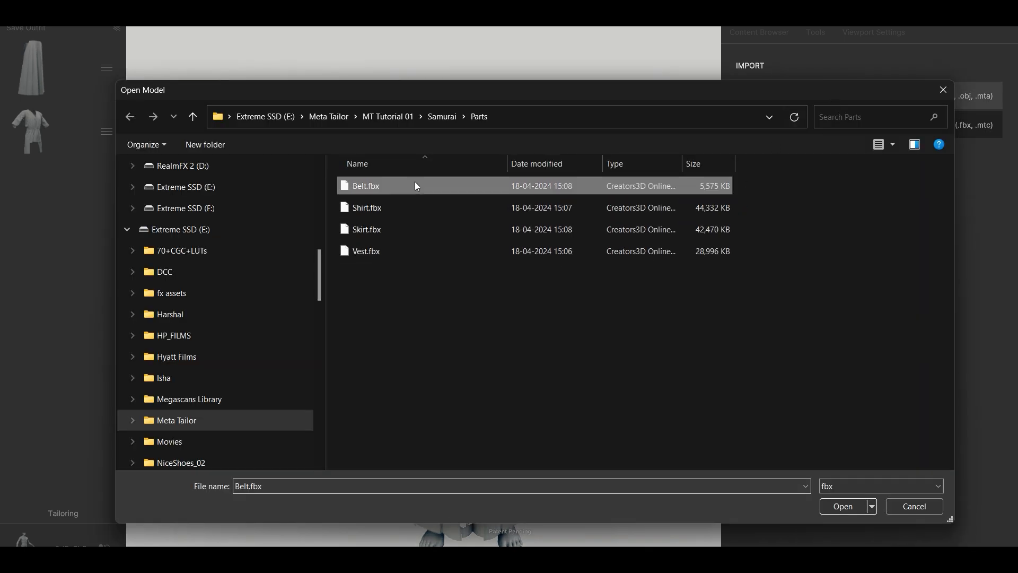
pyautogui.scroll(-3, 690, 383)
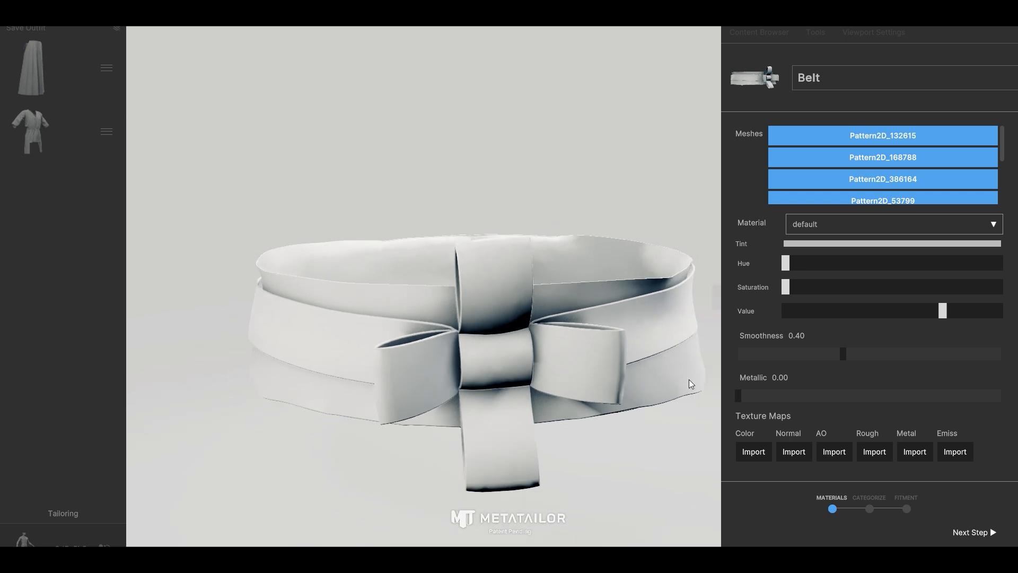
pyautogui.click(953, 529)
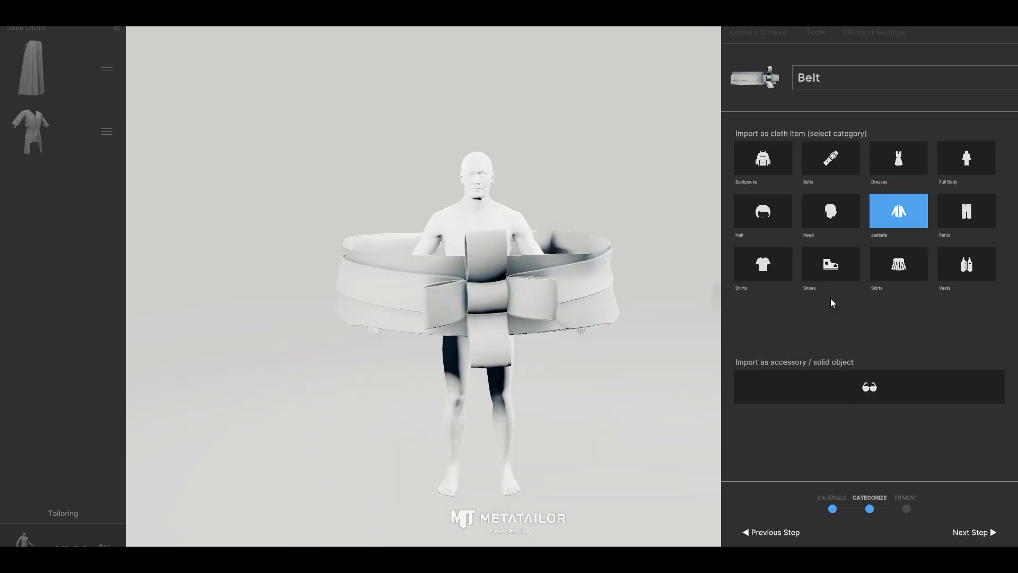
pyautogui.click(829, 161)
pyautogui.click(973, 533)
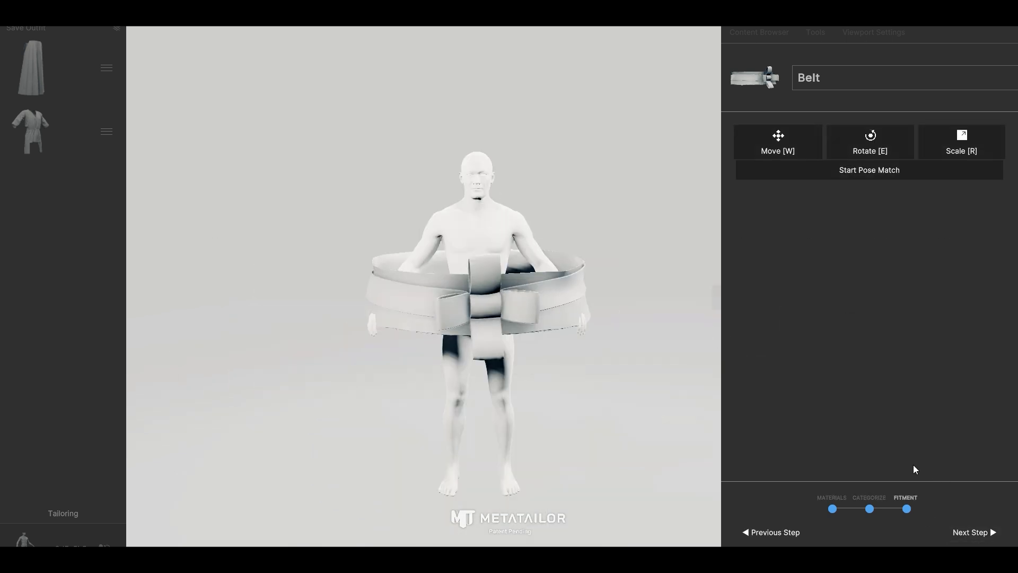
# Fit the belt around the avatar's waist, confirm the transform and complete the belt's import
pyautogui.press('w')
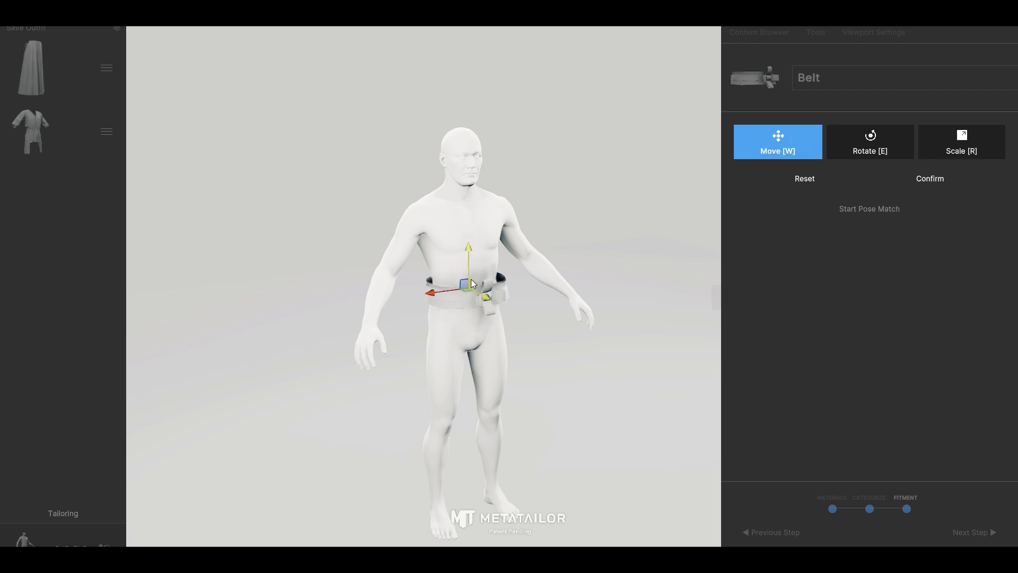
pyautogui.moveTo(470, 279); pyautogui.dragTo(475, 317)
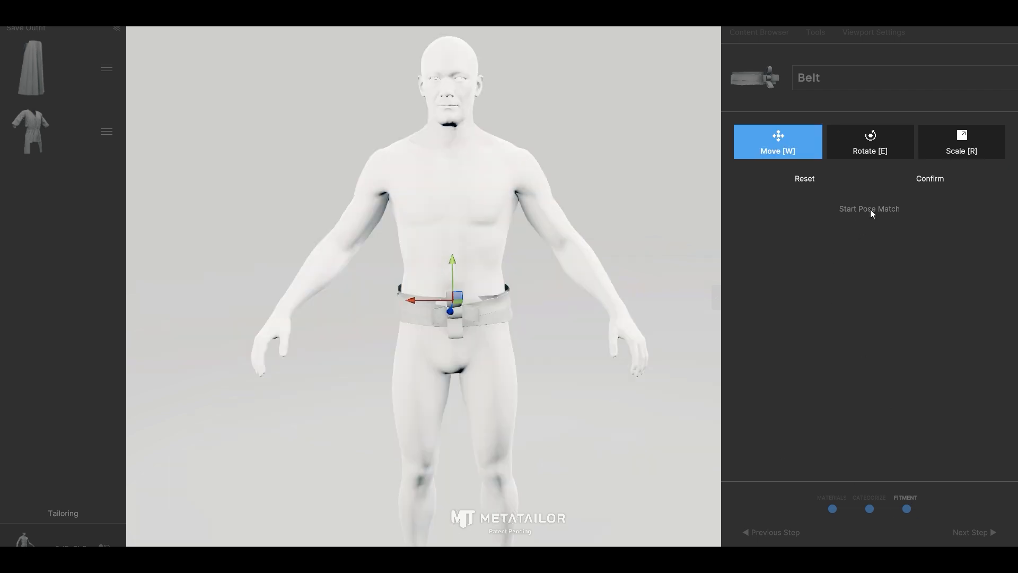
pyautogui.click(929, 178)
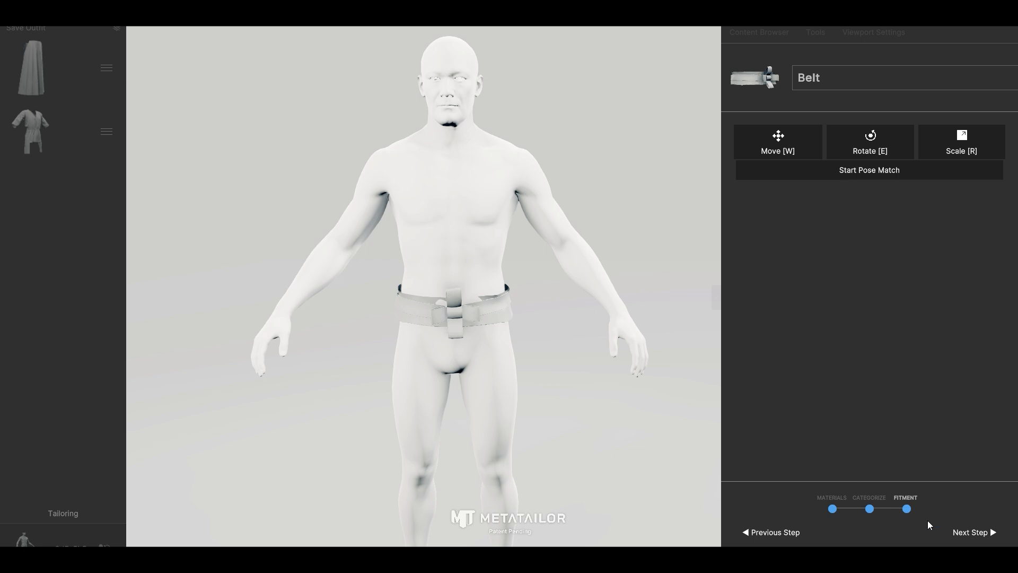
pyautogui.click(968, 533)
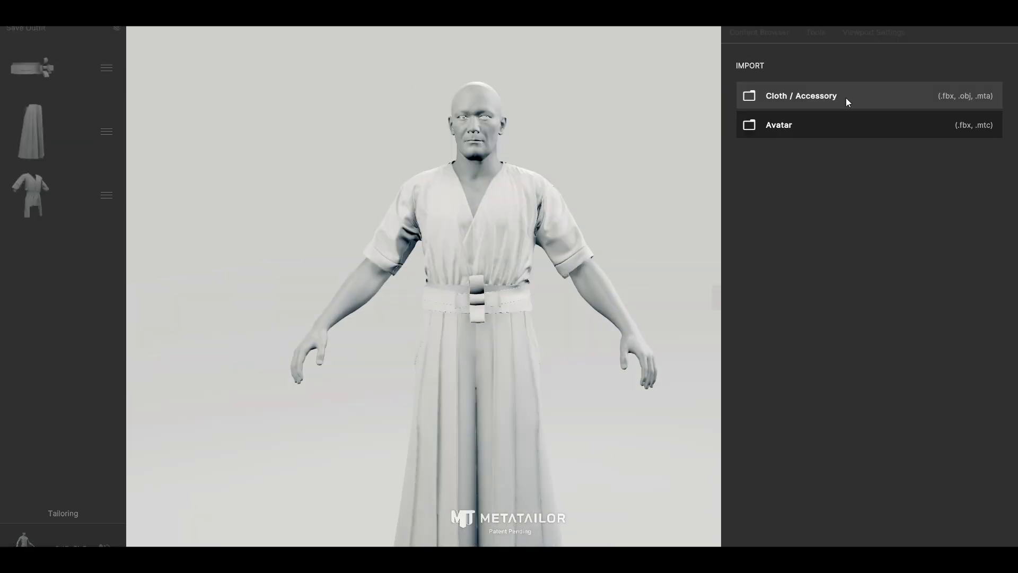
# Import Vest.fbx from the Parts folder as a cloth item in the Vests category, and continue to its fitment
pyautogui.click(846, 99)
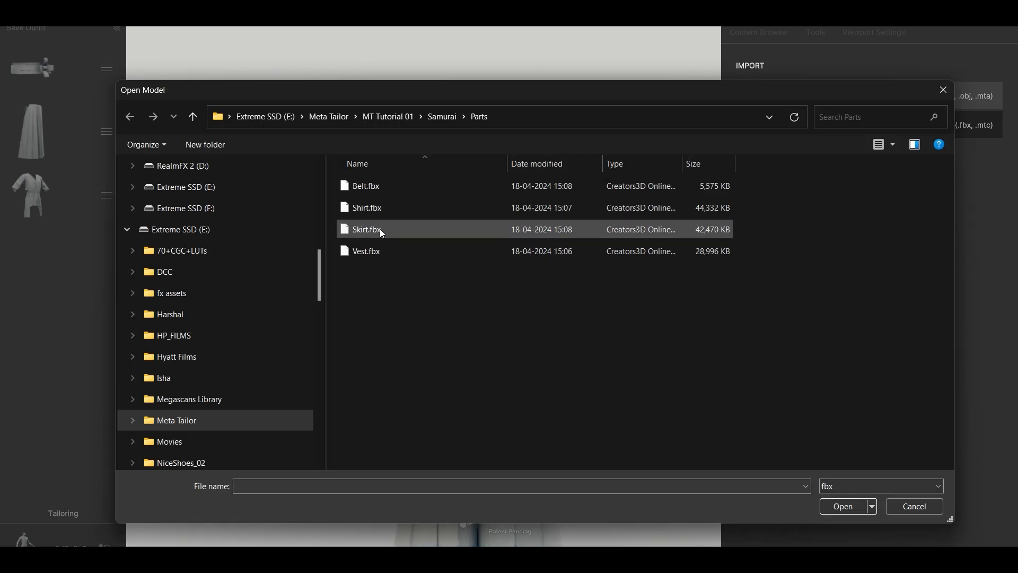
pyautogui.doubleClick(371, 255)
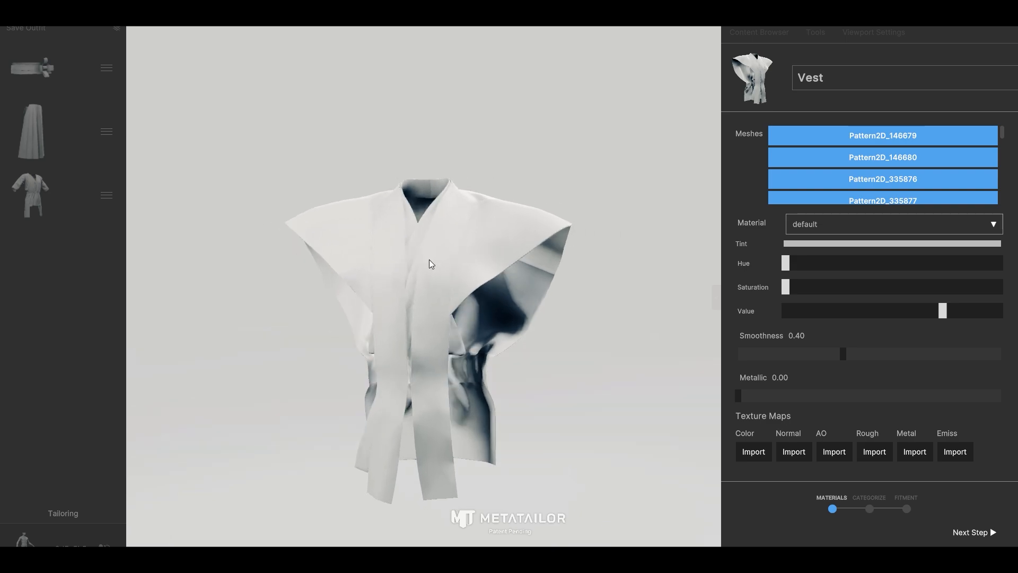
pyautogui.click(968, 533)
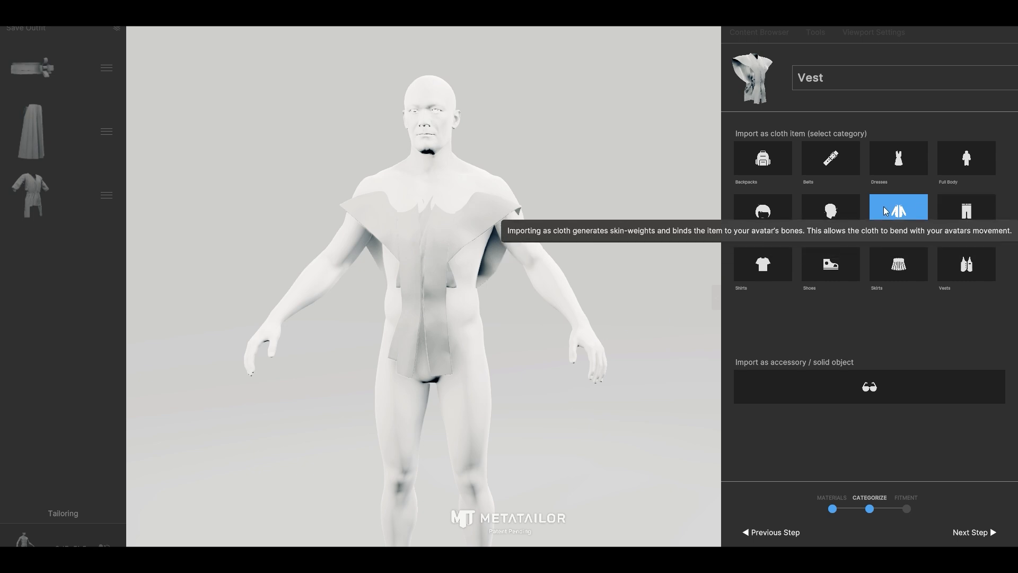
pyautogui.click(966, 263)
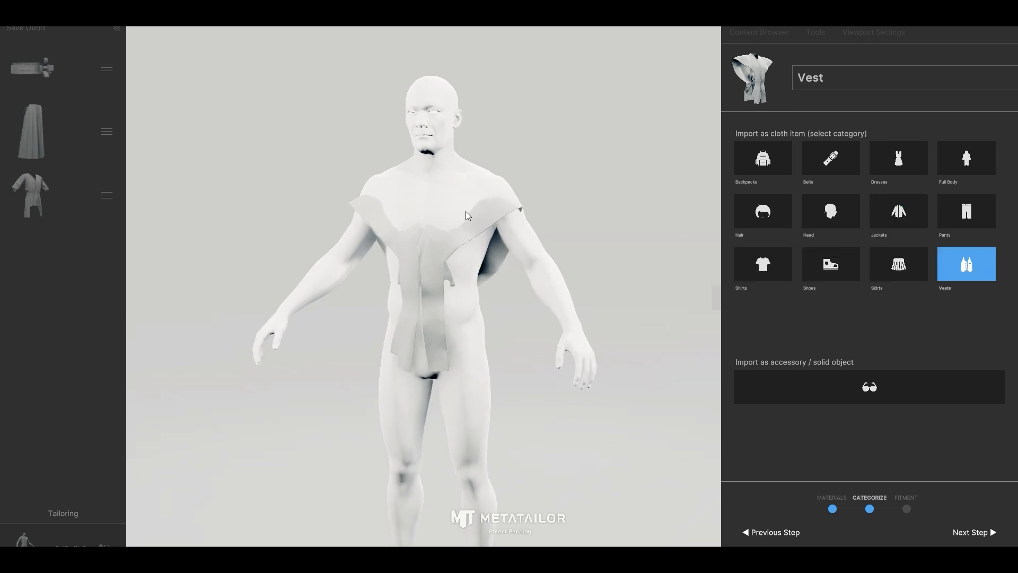
pyautogui.click(972, 531)
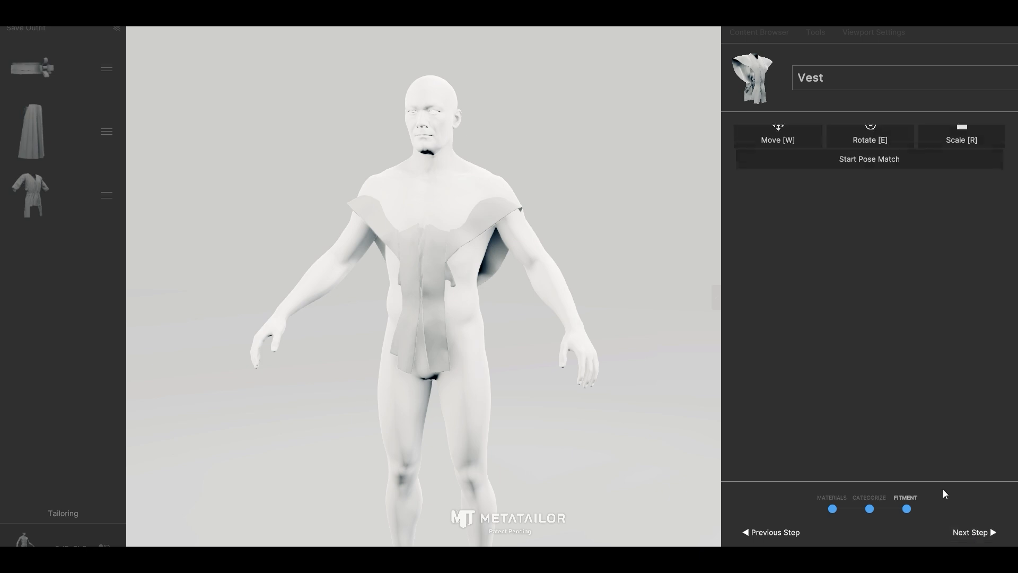
# Move and scale the vest until it sits on the avatar's shoulders, confirm the transform and complete its import
pyautogui.press('w')
pyautogui.moveTo(431, 247); pyautogui.dragTo(434, 237)
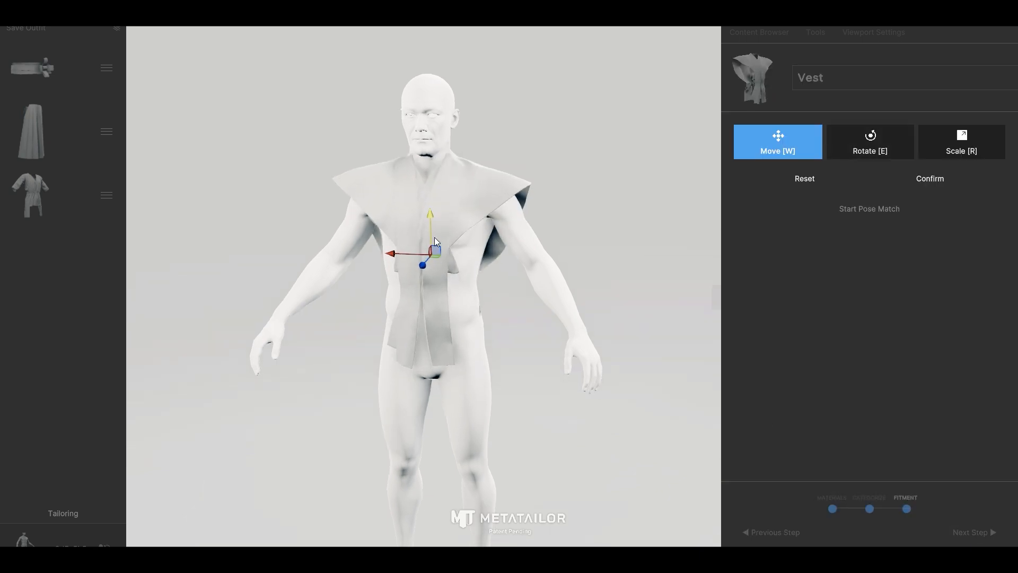
pyautogui.moveTo(435, 237); pyautogui.dragTo(463, 279, button='right')
pyautogui.scroll(4, 463, 279)
pyautogui.press('r')
pyautogui.moveTo(458, 389); pyautogui.dragTo(447, 388)
pyautogui.press('w')
pyautogui.moveTo(447, 389); pyautogui.dragTo(669, 345, button='right')
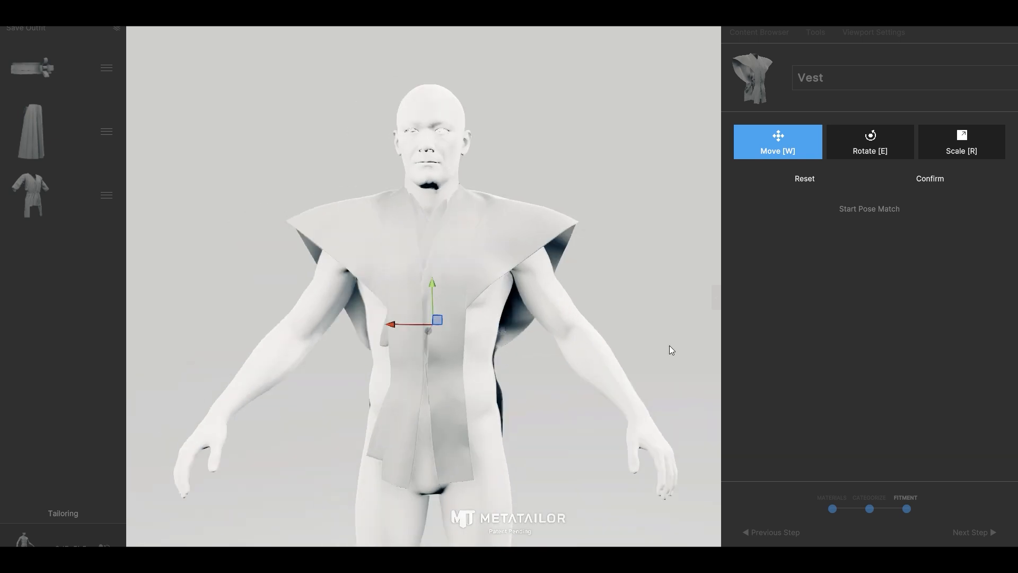
pyautogui.click(914, 183)
pyautogui.moveTo(597, 389); pyautogui.dragTo(530, 388, button='right')
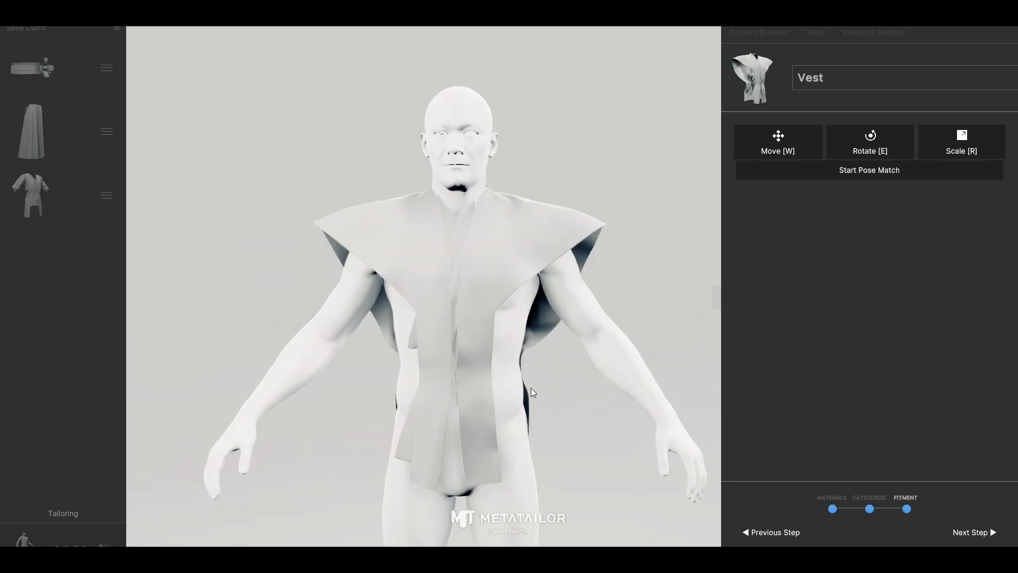
pyautogui.click(975, 533)
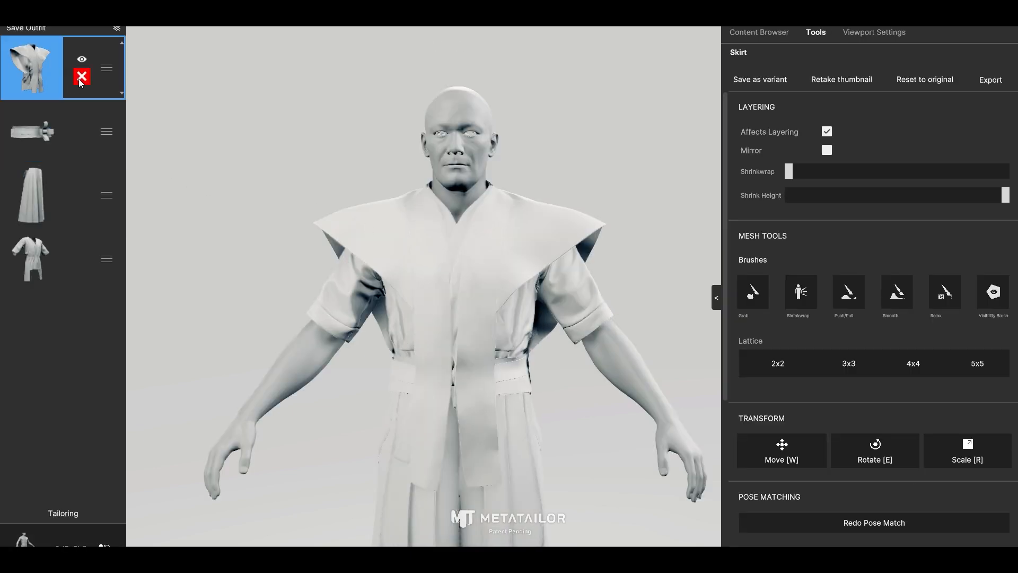
# Reorder the outfit layers so the vest lies beneath the belt and the skirt but above the shirt
pyautogui.moveTo(108, 74); pyautogui.dragTo(98, 142)
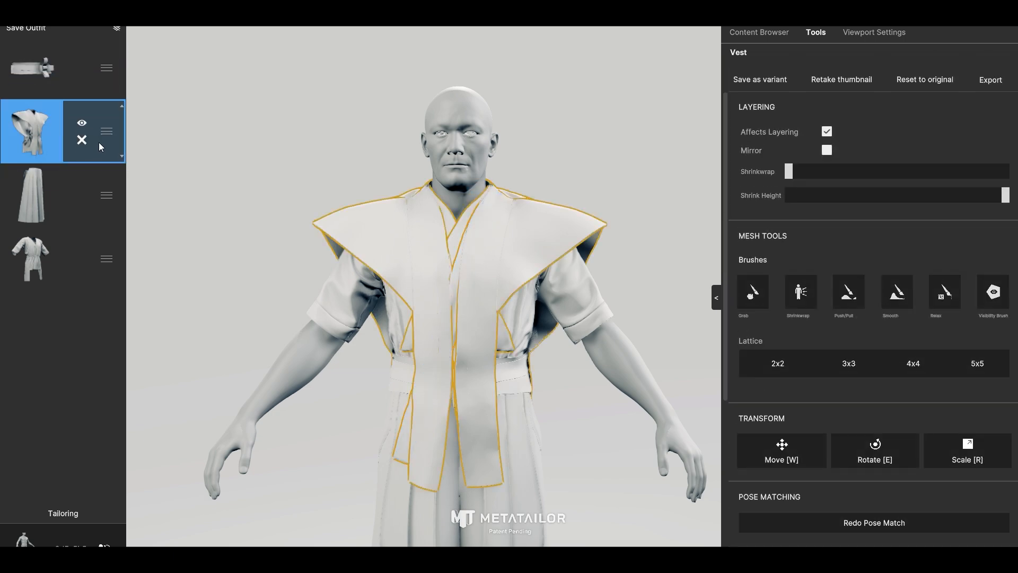
pyautogui.moveTo(107, 229); pyautogui.dragTo(107, 158)
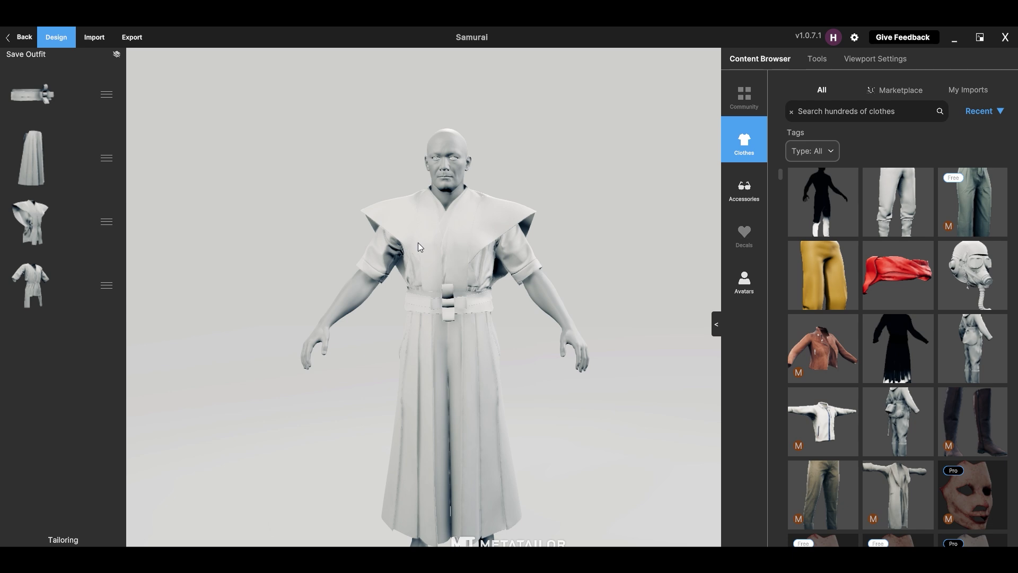
# Export the outfit without the avatar to the MT Tutorial 01\Samurai location, with the folder name Samurai_clothes_skinned
pyautogui.click(140, 36)
pyautogui.click(859, 105)
pyautogui.write('Samurai_clothes_skinned')
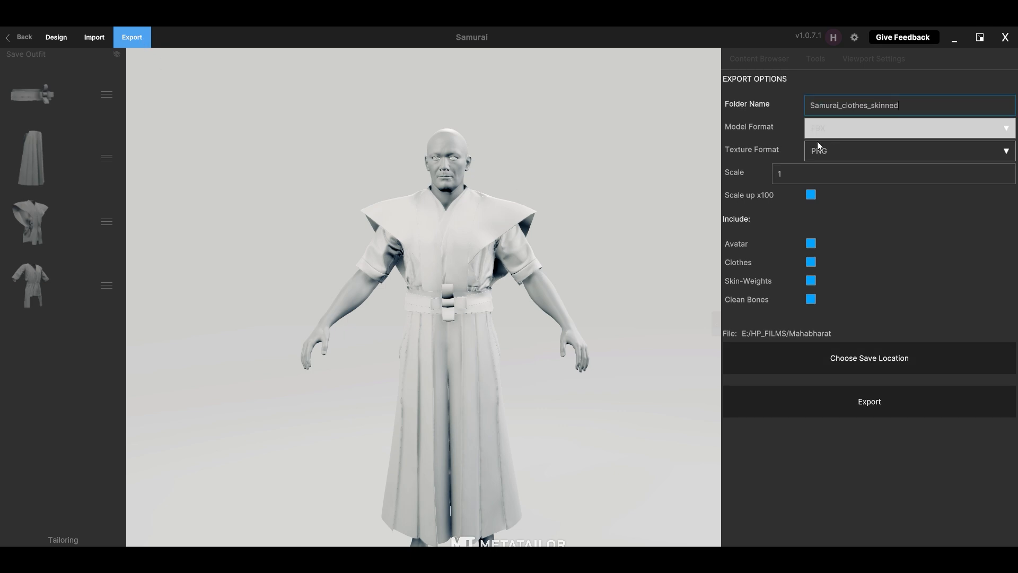
pyautogui.click(811, 244)
pyautogui.click(896, 361)
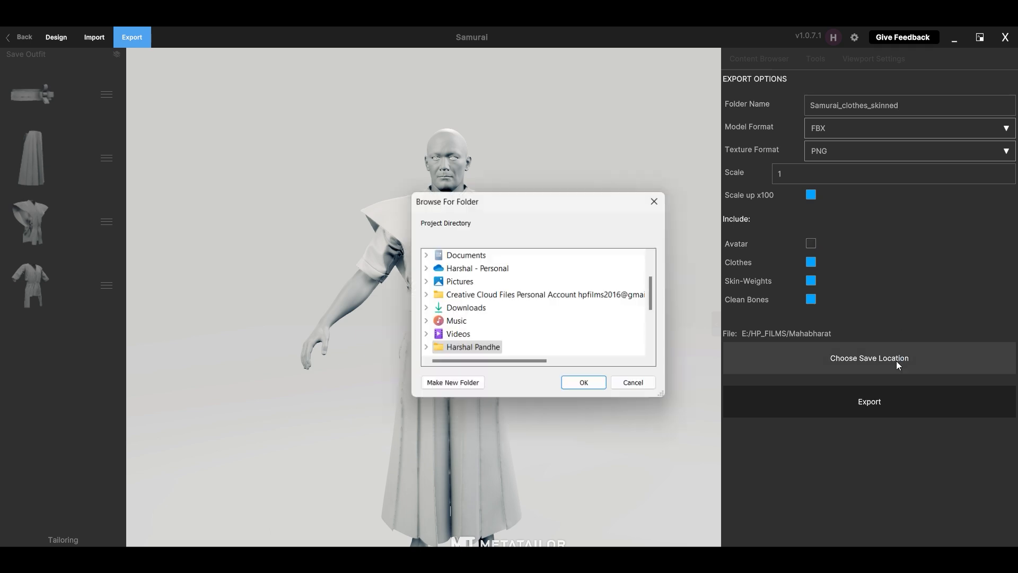
pyautogui.click(586, 384)
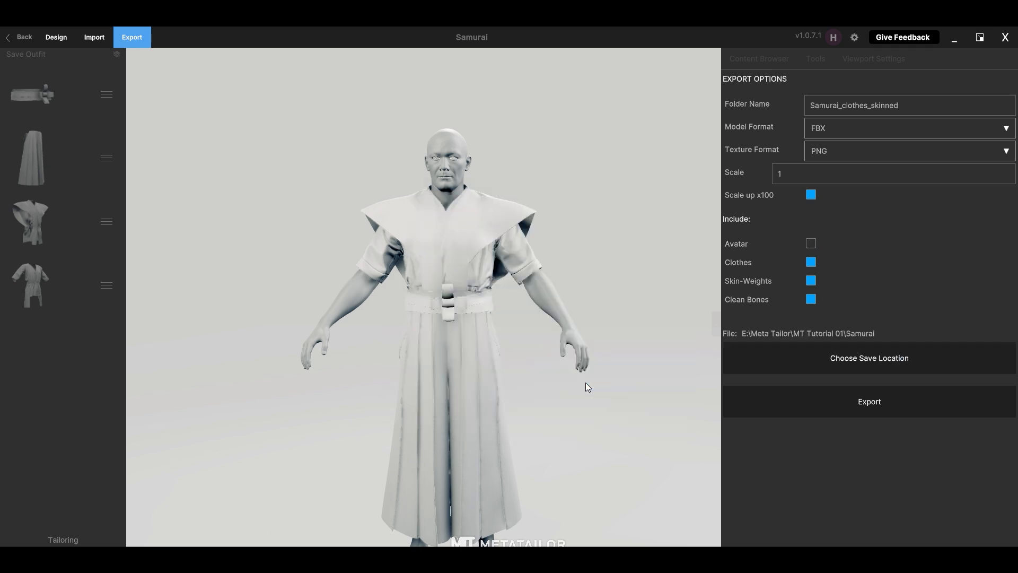
pyautogui.click(871, 404)
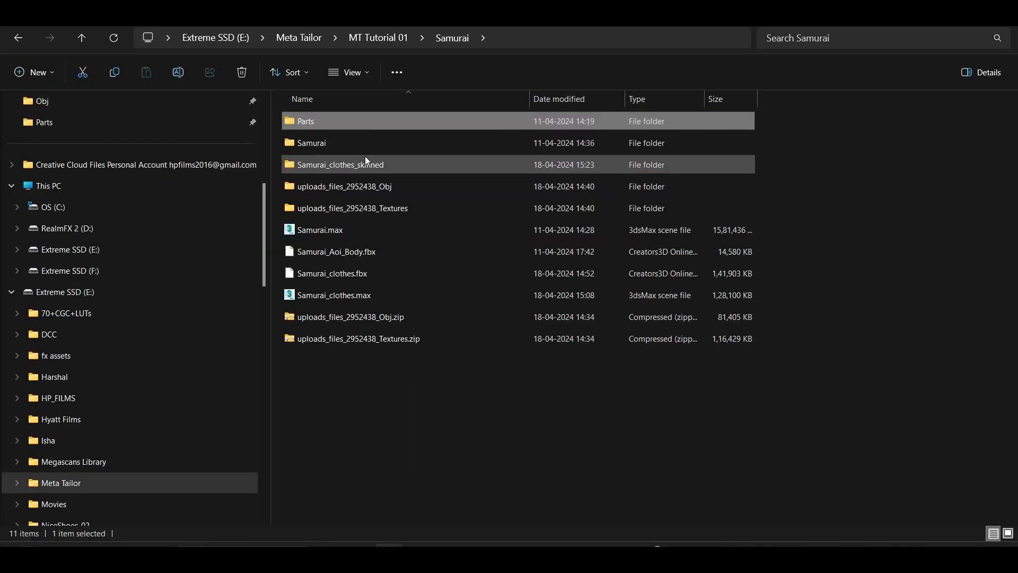
# Import the FBX from the Samurai_clothes_skinned folder into Unreal Editor's Samurai_clothes folder as a skeletal mesh using the metahuman_base_skel skeleton
pyautogui.doubleClick(366, 164)
pyautogui.moveTo(428, 52); pyautogui.dragTo(776, 214)
pyautogui.moveTo(774, 326); pyautogui.dragTo(360, 454)
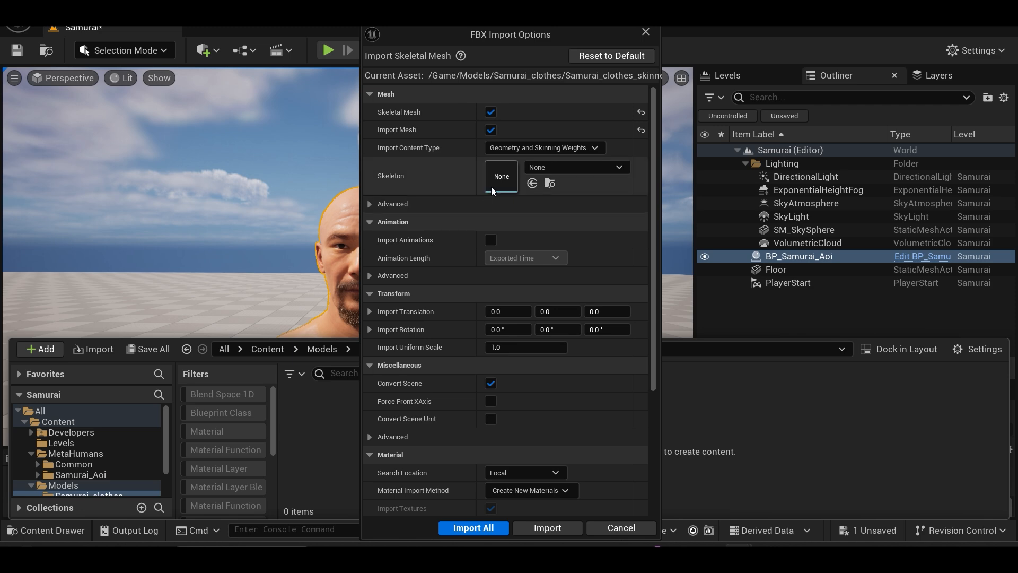
pyautogui.click(584, 167)
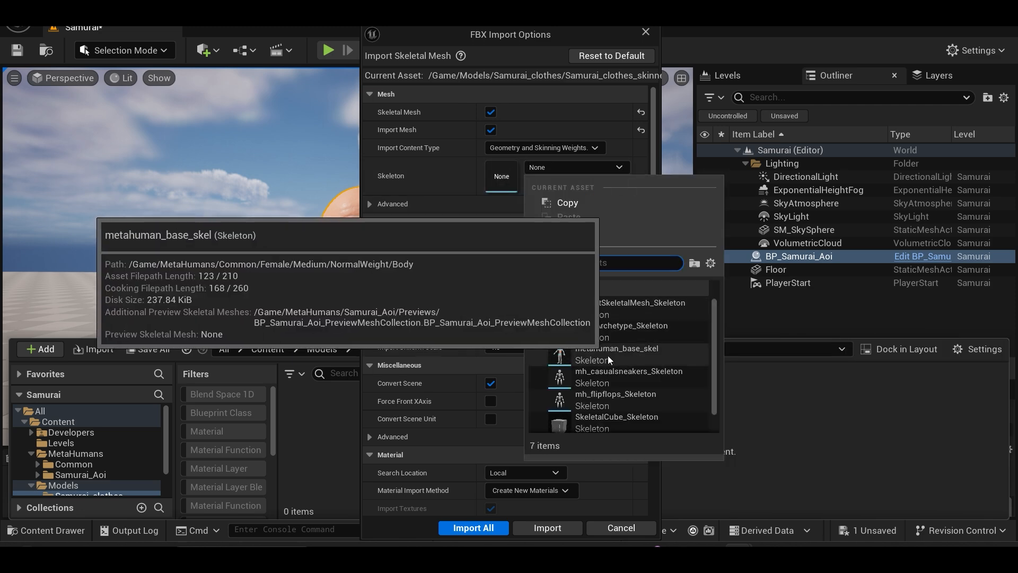
pyautogui.click(618, 354)
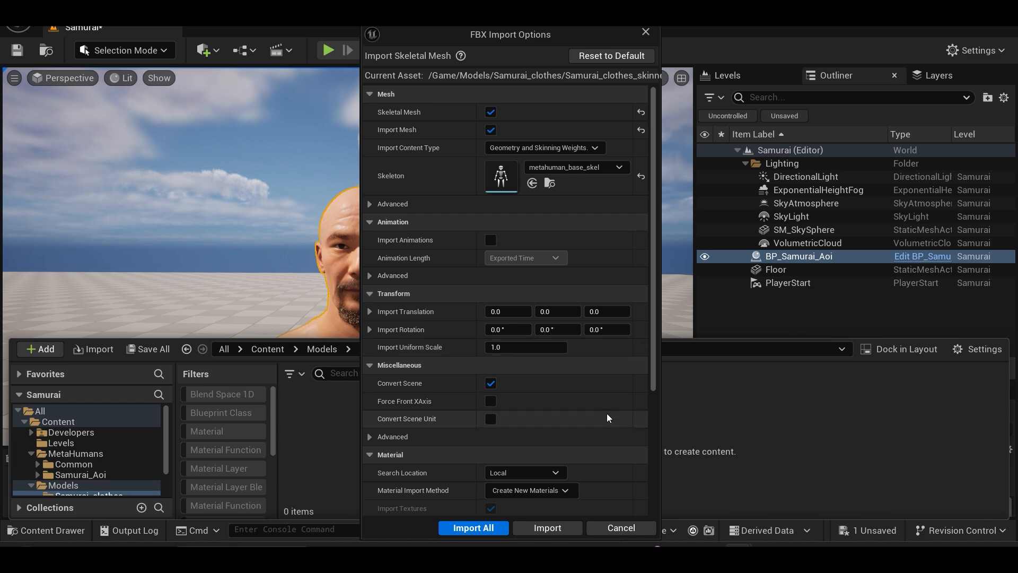
pyautogui.click(546, 530)
# Open the BP_Samurai_Aoi blueprint, show its 3D preview and select the Torso component
pyautogui.moveTo(360, 291); pyautogui.dragTo(350, 295, button='right')
pyautogui.click(923, 256)
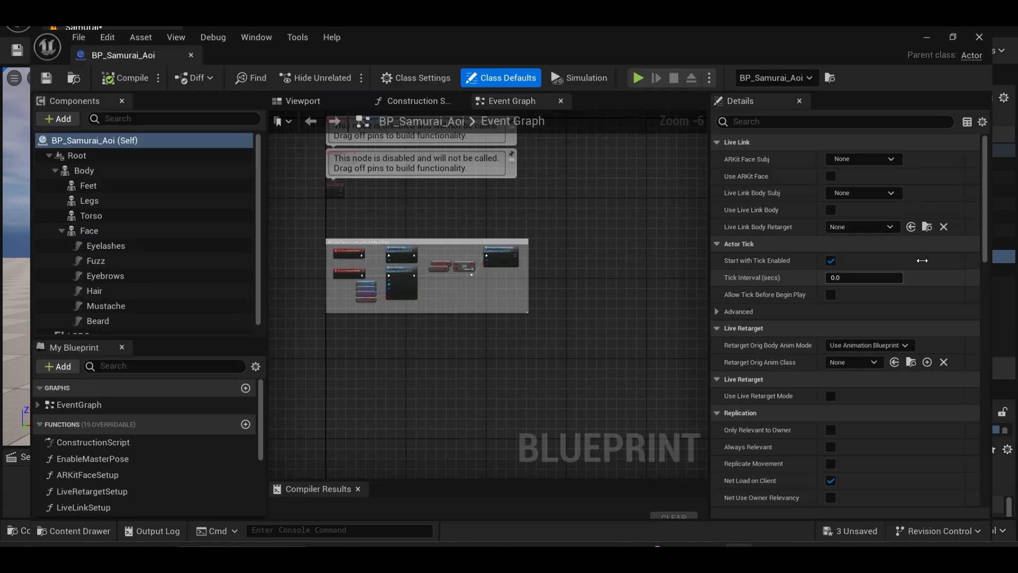
pyautogui.click(306, 74)
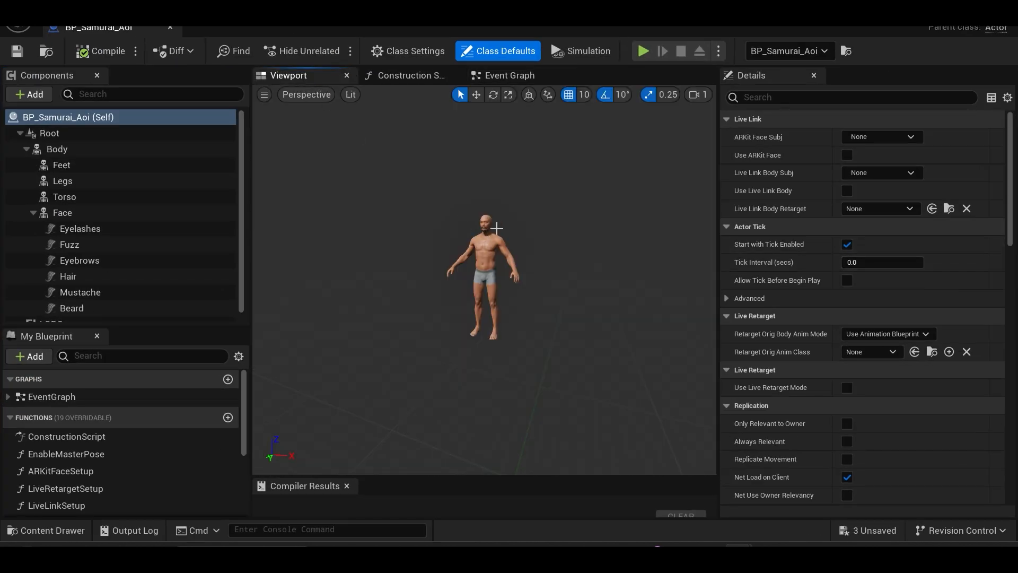
pyautogui.click(116, 150)
pyautogui.click(120, 196)
pyautogui.moveTo(393, 278)
pyautogui.mouseDown(button='right')
pyautogui.moveTo(386, 318)
pyautogui.moveTo(396, 275)
pyautogui.mouseUp(button='right')
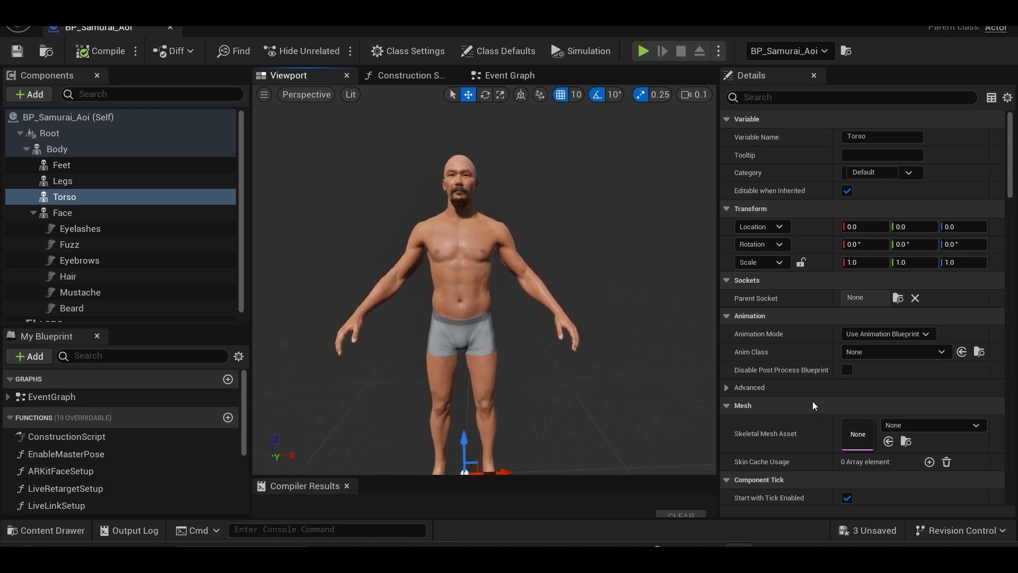
# Assign Samurai_clothes_skinned as the Torso component's skeletal mesh asset, and compile and save the blueprint
pyautogui.scroll(-3, 815, 406)
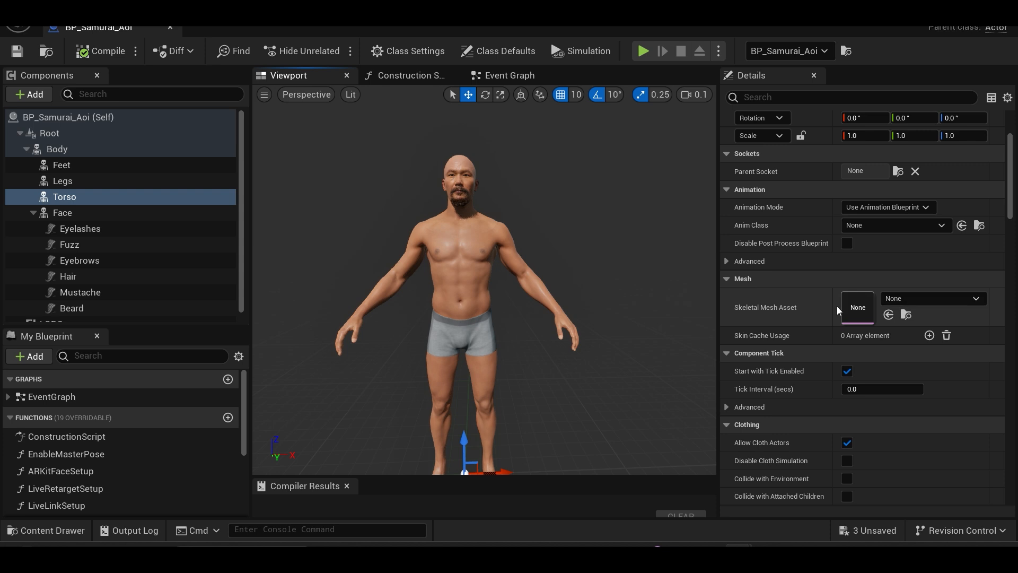
pyautogui.click(69, 530)
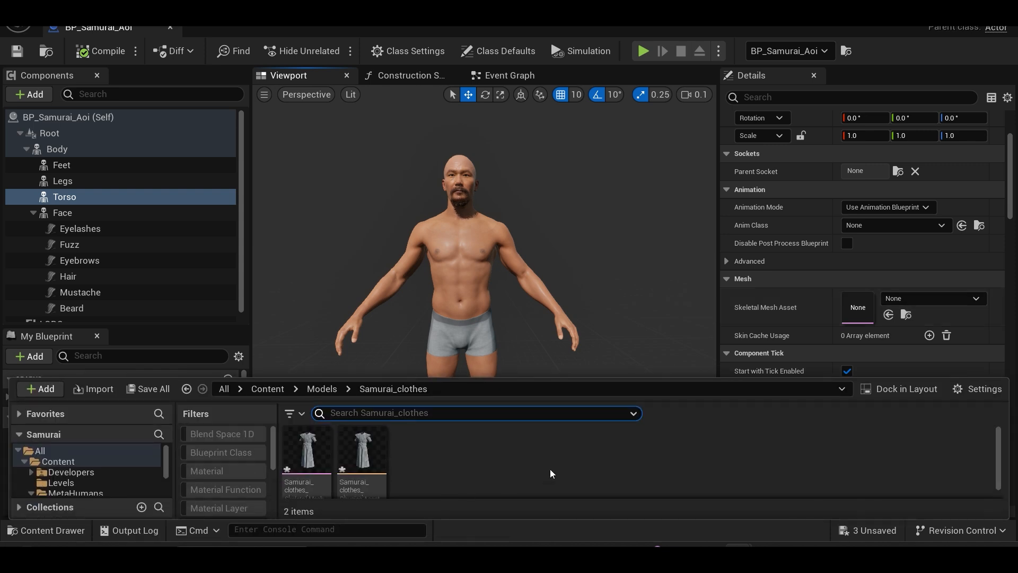
pyautogui.moveTo(310, 456); pyautogui.dragTo(857, 307)
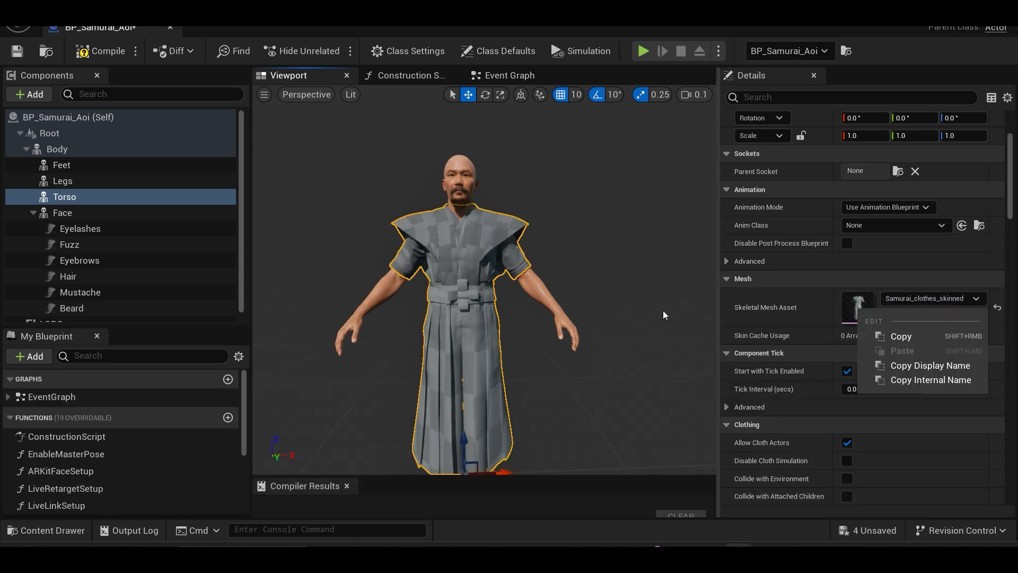
pyautogui.moveTo(477, 286)
pyautogui.mouseDown(button='right')
pyautogui.moveTo(481, 303)
pyautogui.moveTo(479, 273)
pyautogui.mouseUp(button='right')
pyautogui.moveTo(549, 297); pyautogui.dragTo(536, 298, button='right')
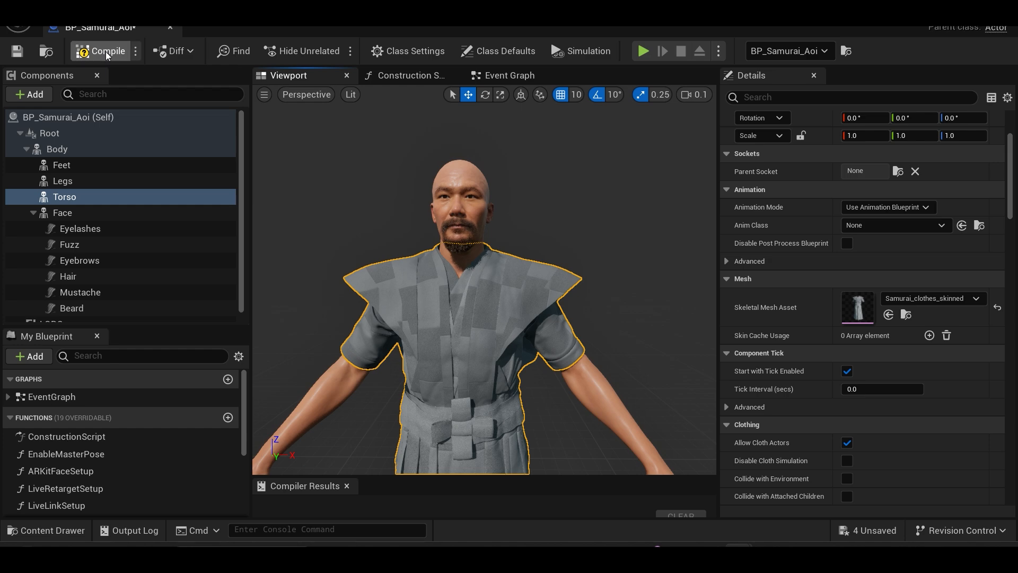
pyautogui.click(16, 51)
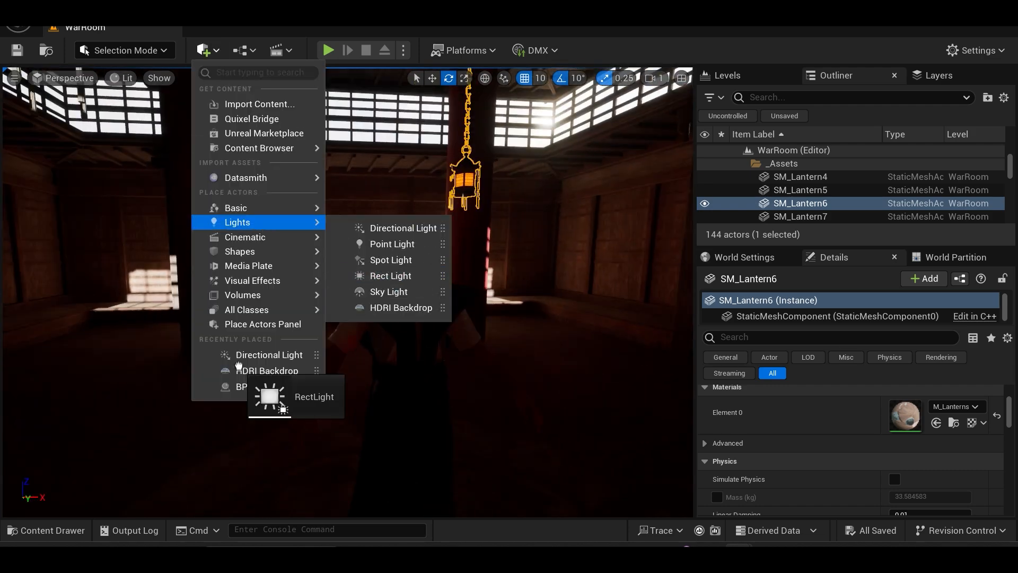
# Place warm-coloured, movable rect lights at the four hanging lanterns in the WarRoom level
pyautogui.moveTo(238, 365); pyautogui.dragTo(240, 339)
pyautogui.moveTo(239, 339); pyautogui.dragTo(228, 360, button='right')
pyautogui.moveTo(318, 198); pyautogui.dragTo(374, 163)
pyautogui.moveTo(375, 164); pyautogui.dragTo(366, 143, button='right')
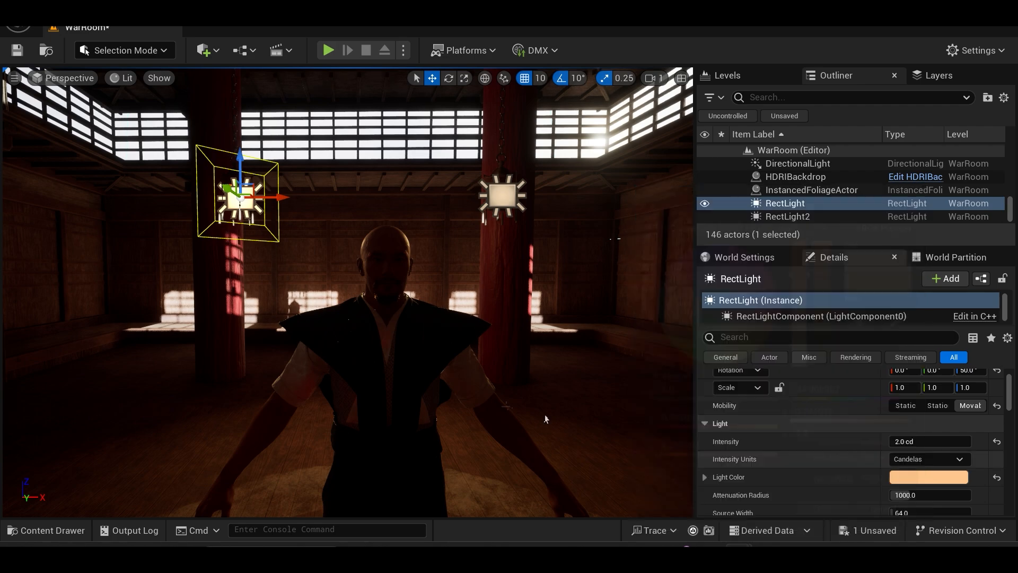
pyautogui.moveTo(608, 398); pyautogui.dragTo(557, 361, button='right')
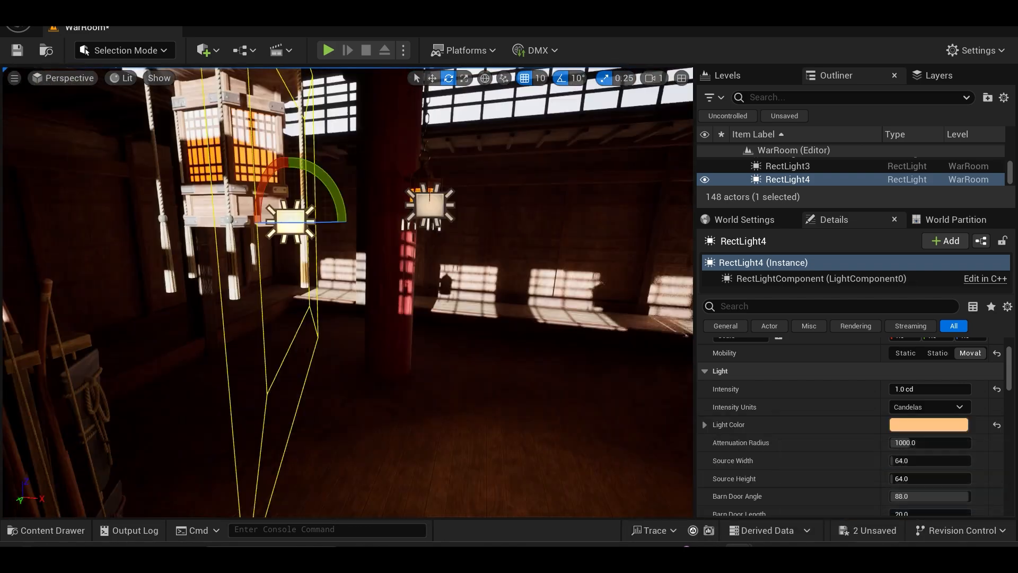
pyautogui.press('w')
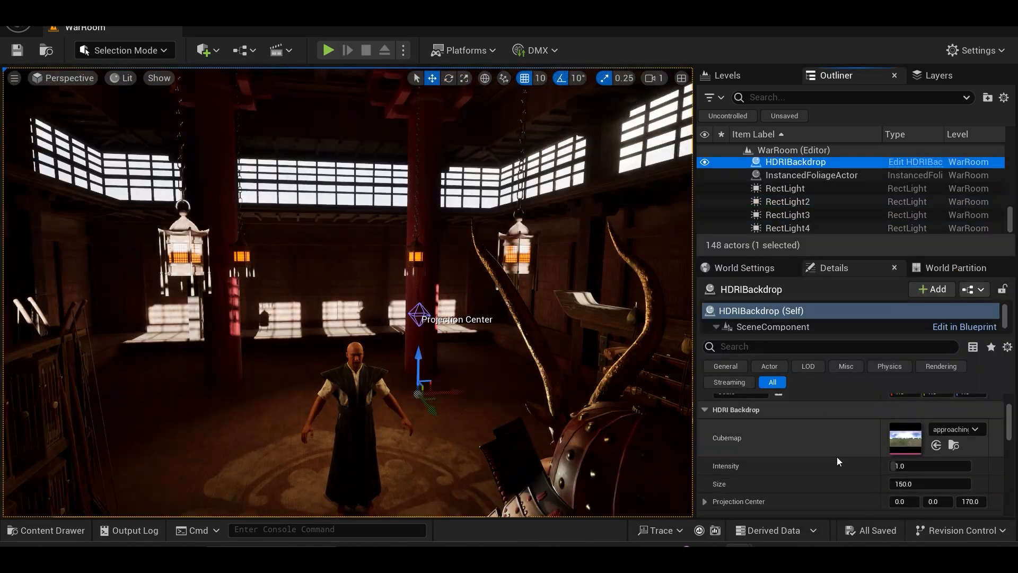
# Change the HDRIBackdrop's cubemap to chinese_garden_8k
pyautogui.scroll(-1, 839, 460)
pyautogui.click(955, 408)
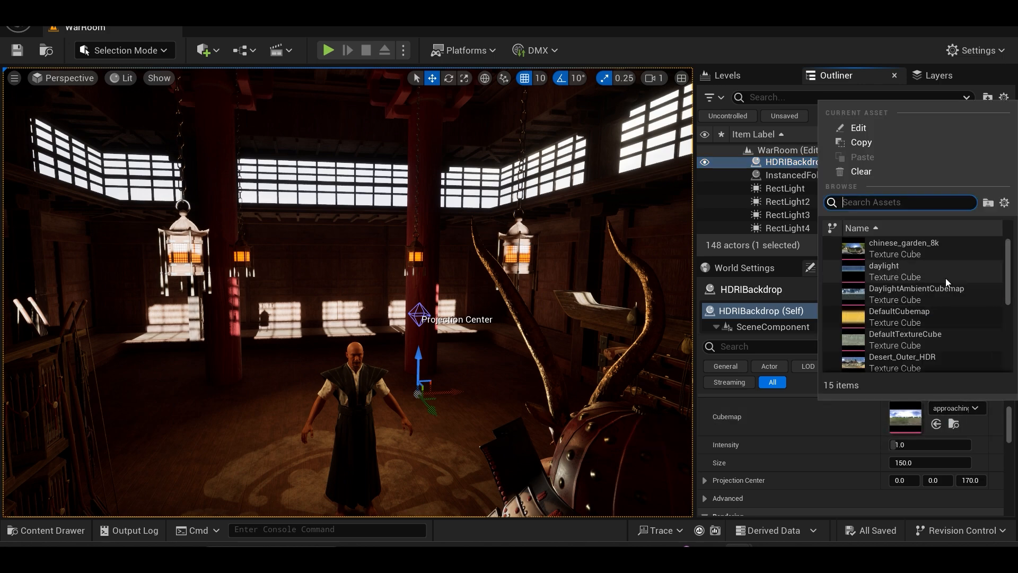
pyautogui.click(880, 244)
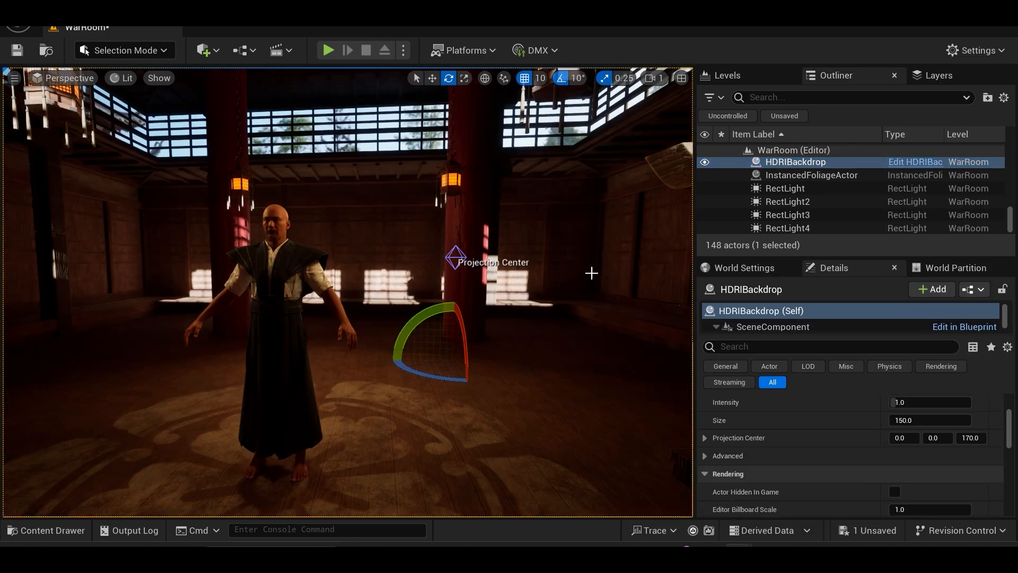
# Add an Exponential Height Fog to the level and enable its Volumetric Fog
pyautogui.click(211, 53)
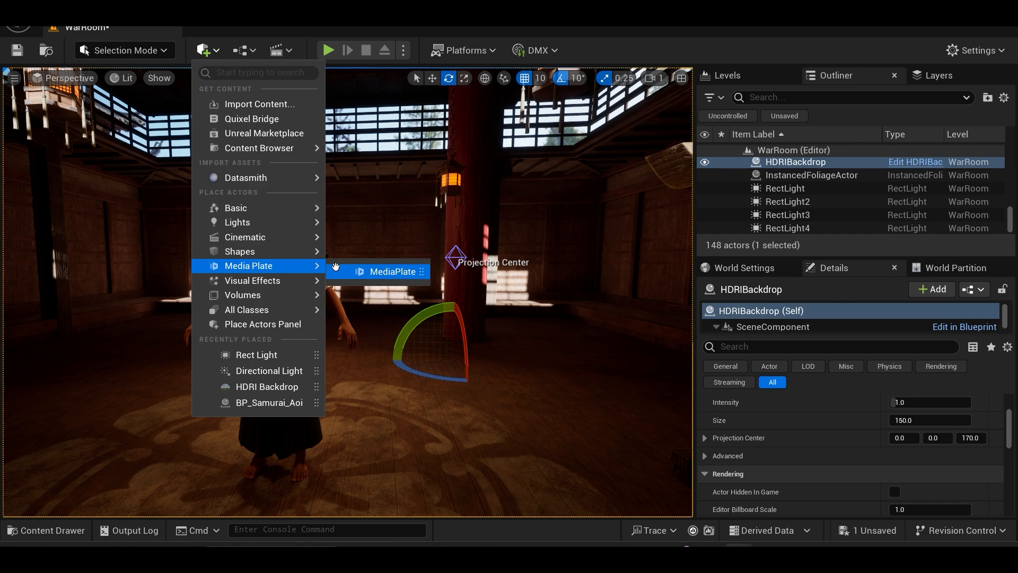
pyautogui.moveTo(317, 281)
pyautogui.click(421, 335)
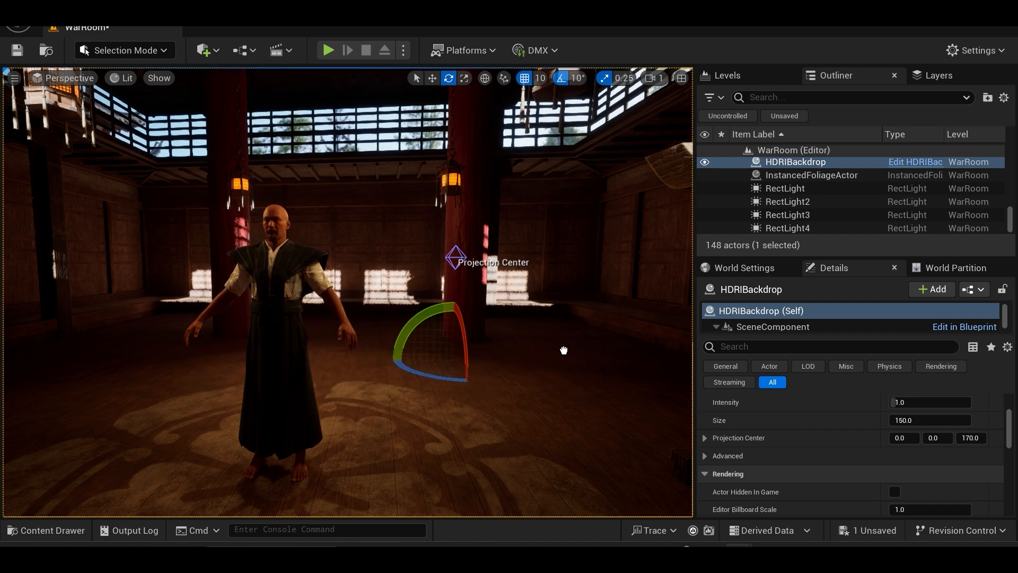
pyautogui.scroll(-4, 579, 303)
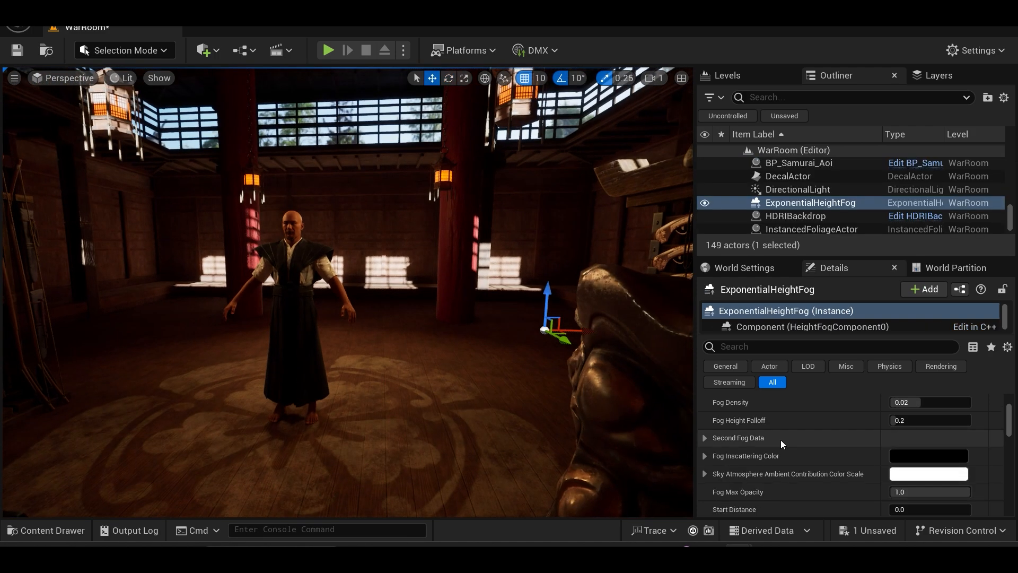
pyautogui.scroll(2, 782, 438)
pyautogui.scroll(-8, 800, 446)
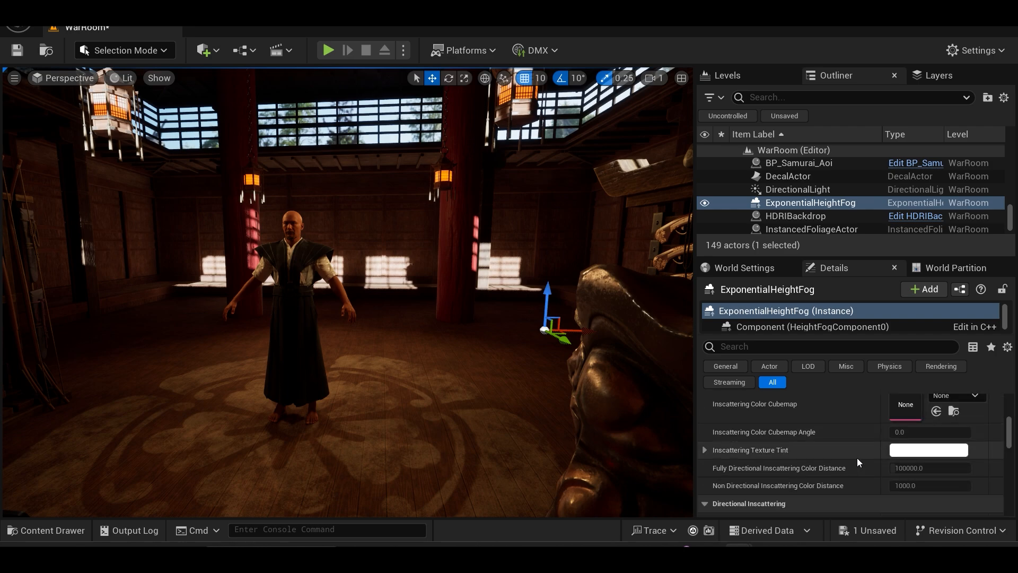
pyautogui.click(896, 487)
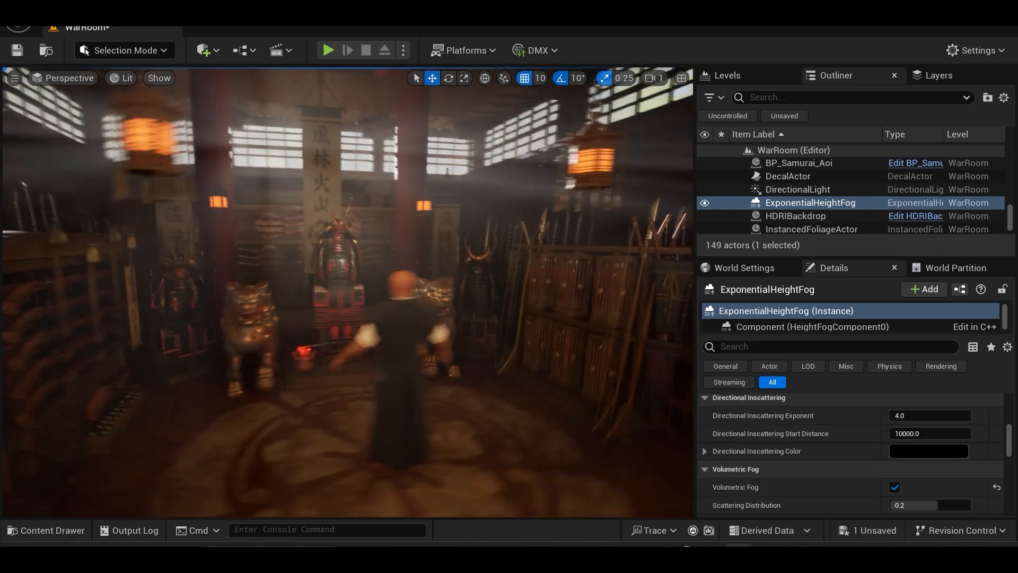
pyautogui.moveTo(348, 292); pyautogui.dragTo(509, 292, button='right')
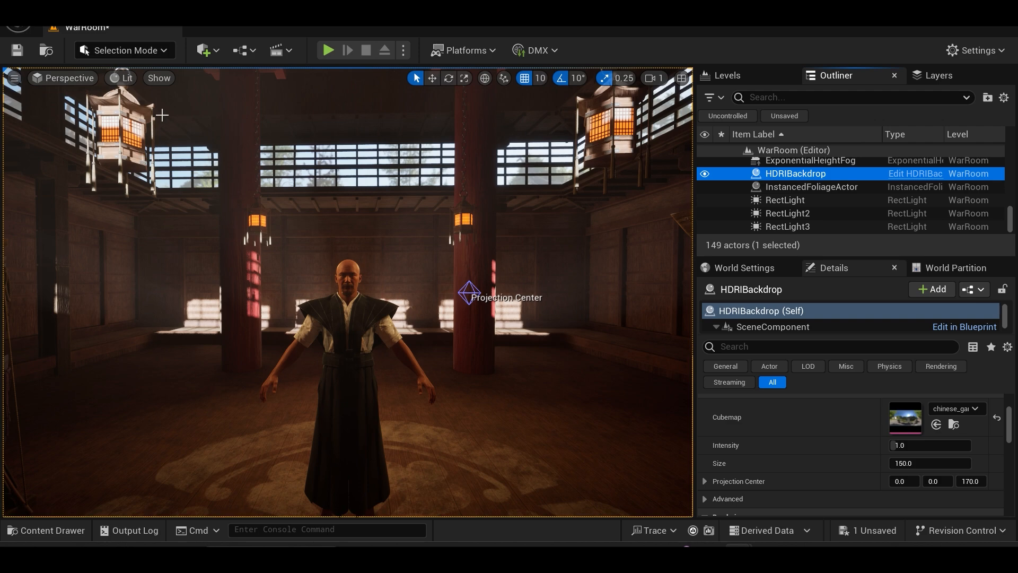
# Add a Sky Light to the level and set its source to SLS Specified Cubemap with the chinese_garden_8k cubemap
pyautogui.click(203, 50)
pyautogui.moveTo(289, 223)
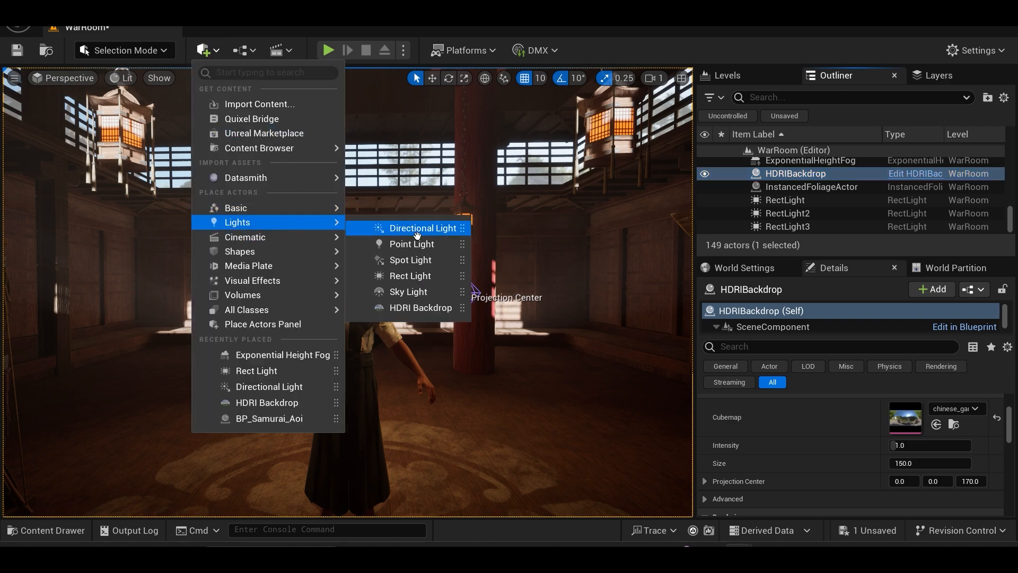
pyautogui.moveTo(407, 287); pyautogui.dragTo(470, 336)
pyautogui.moveTo(425, 377); pyautogui.dragTo(432, 375)
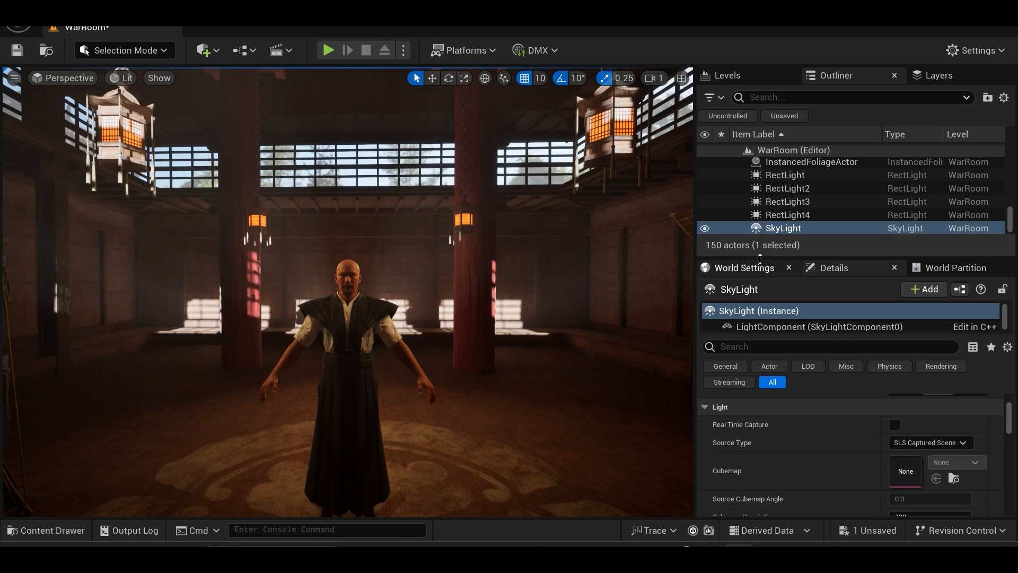
pyautogui.moveTo(760, 258); pyautogui.dragTo(760, 265)
pyautogui.click(931, 448)
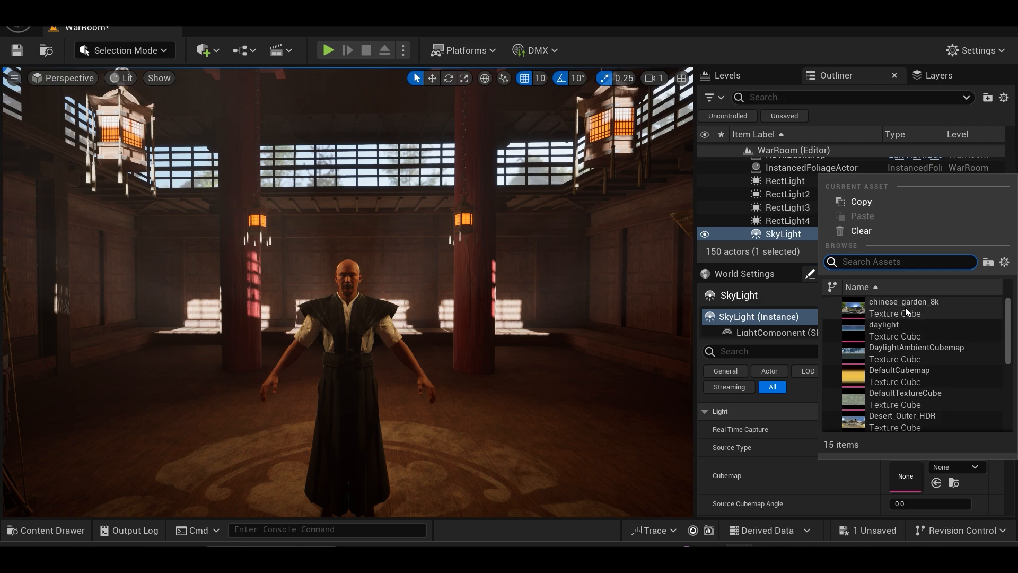
pyautogui.click(904, 304)
# Set the height fog's second Fog Density to about 0.0068 and group the environment lighting actors in a Lighting folder
pyautogui.moveTo(485, 418)
pyautogui.mouseDown()
pyautogui.moveTo(484, 498)
pyautogui.moveTo(485, 405)
pyautogui.mouseUp()
pyautogui.scroll(-2, 806, 506)
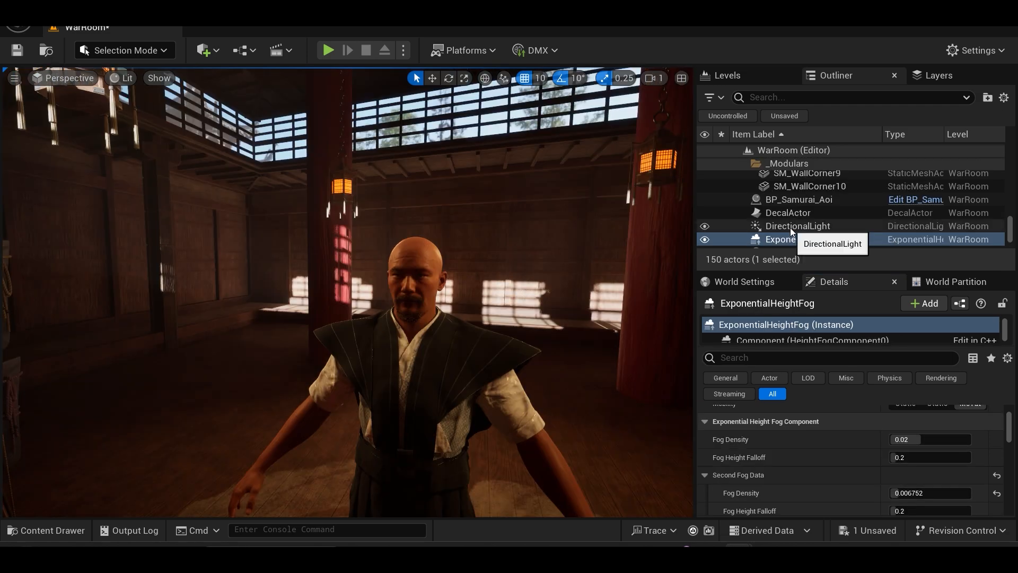
pyautogui.click(790, 228)
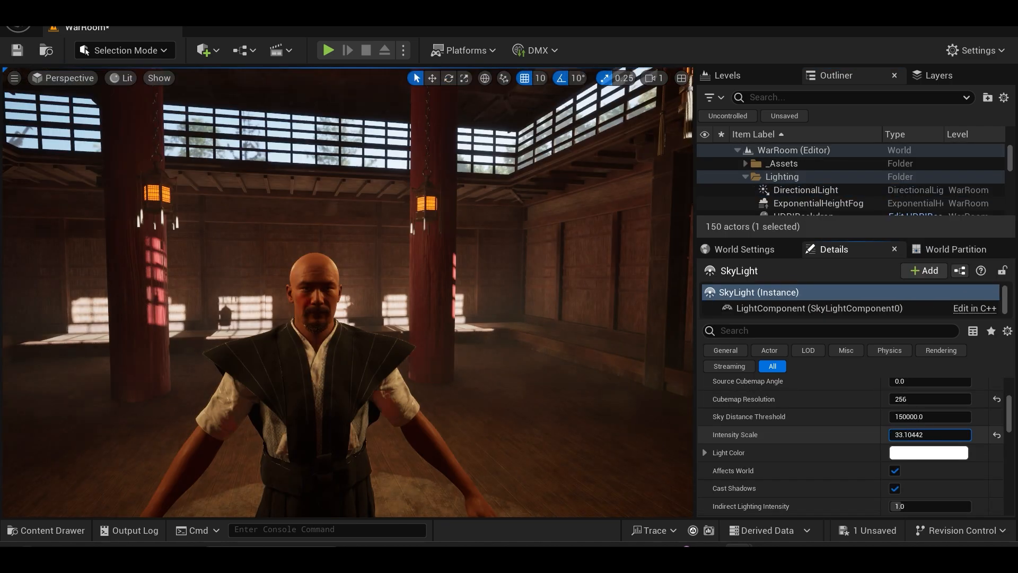
# Raise the Sky Light's Intensity Scale to about 364
pyautogui.moveTo(912, 434); pyautogui.dragTo(949, 434)
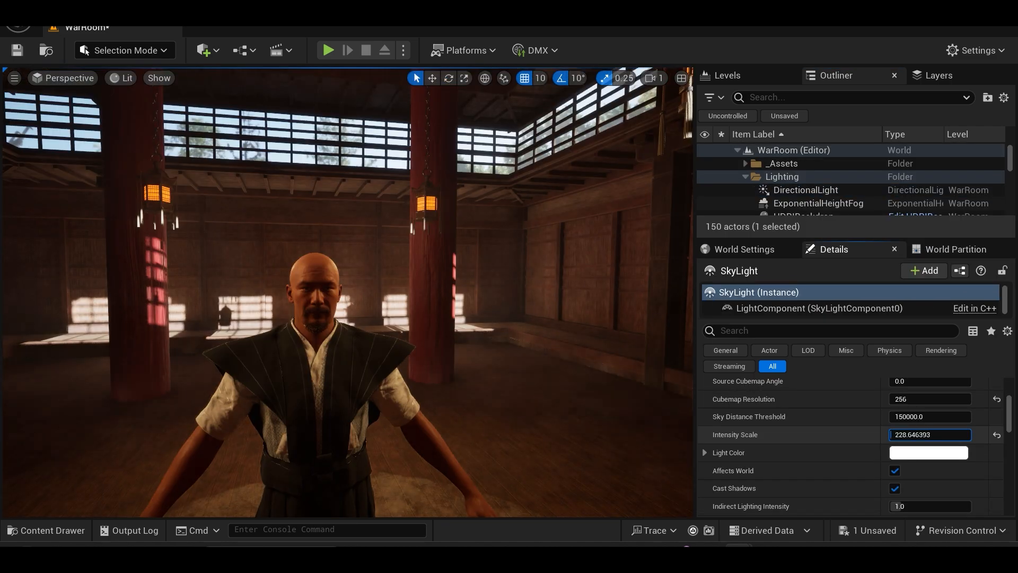
pyautogui.keyDown('alt'); pyautogui.moveTo(440, 430); pyautogui.dragTo(668, 430); pyautogui.keyUp('alt')
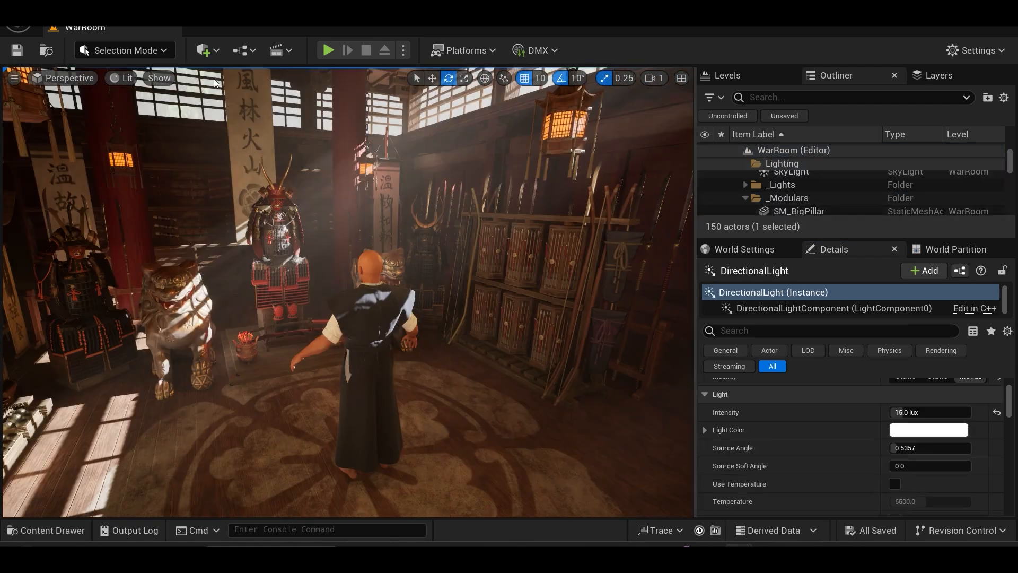
# Add a Post Process Volume to the level and make its extent unbound
pyautogui.click(204, 50)
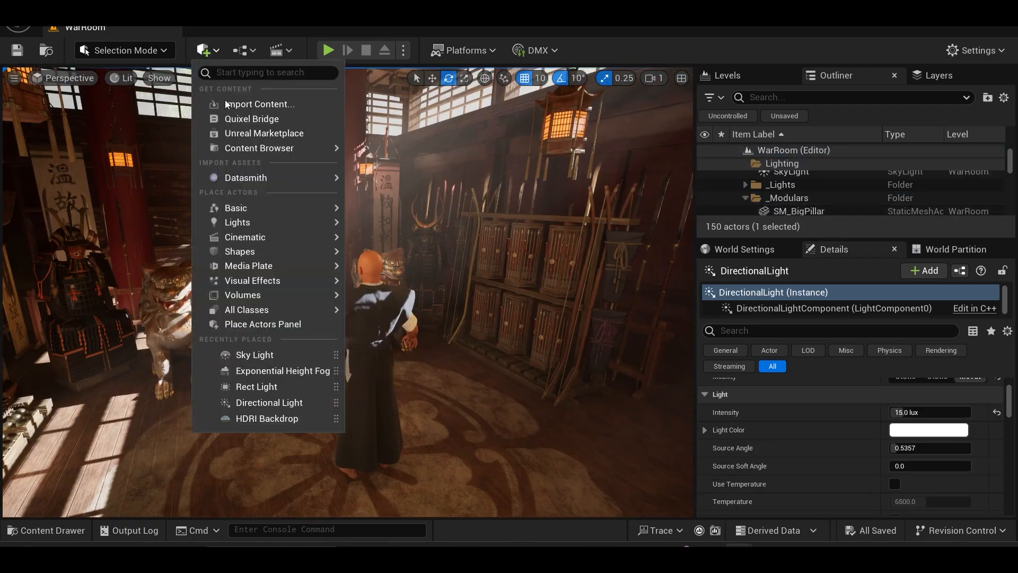
pyautogui.moveTo(283, 214)
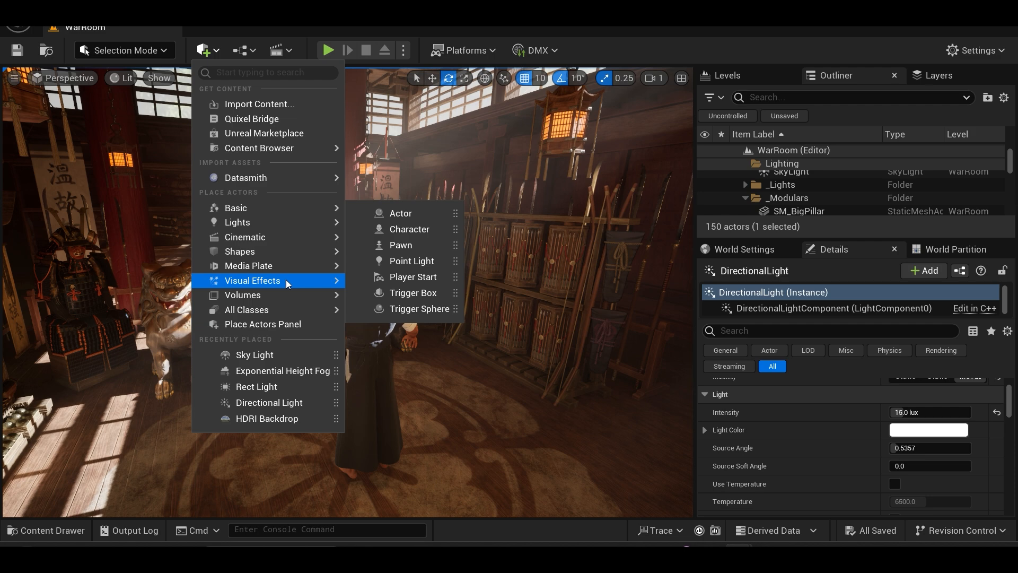
pyautogui.moveTo(285, 279)
pyautogui.moveTo(525, 319); pyautogui.dragTo(526, 319)
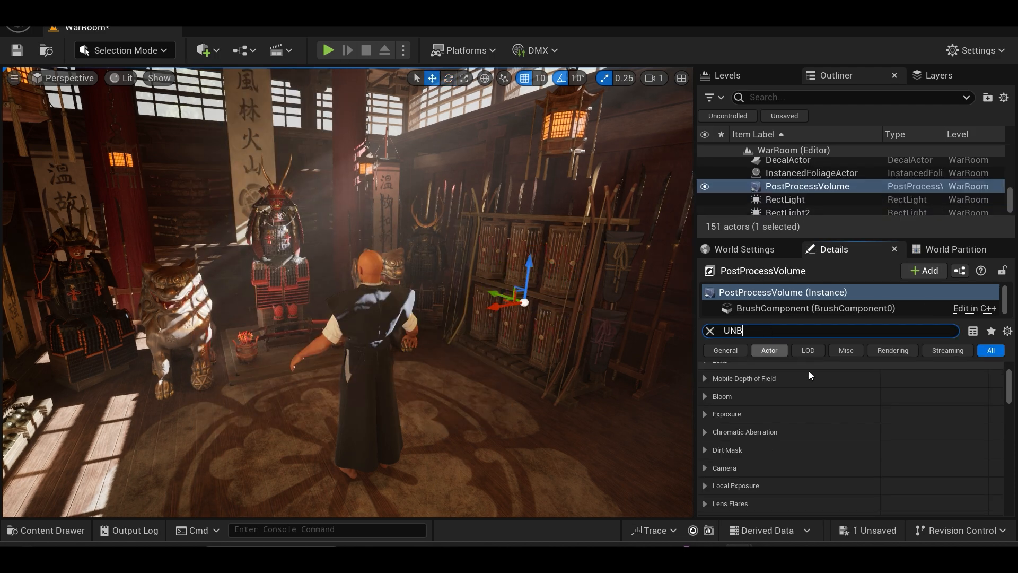
pyautogui.click(900, 388)
pyautogui.click(731, 331)
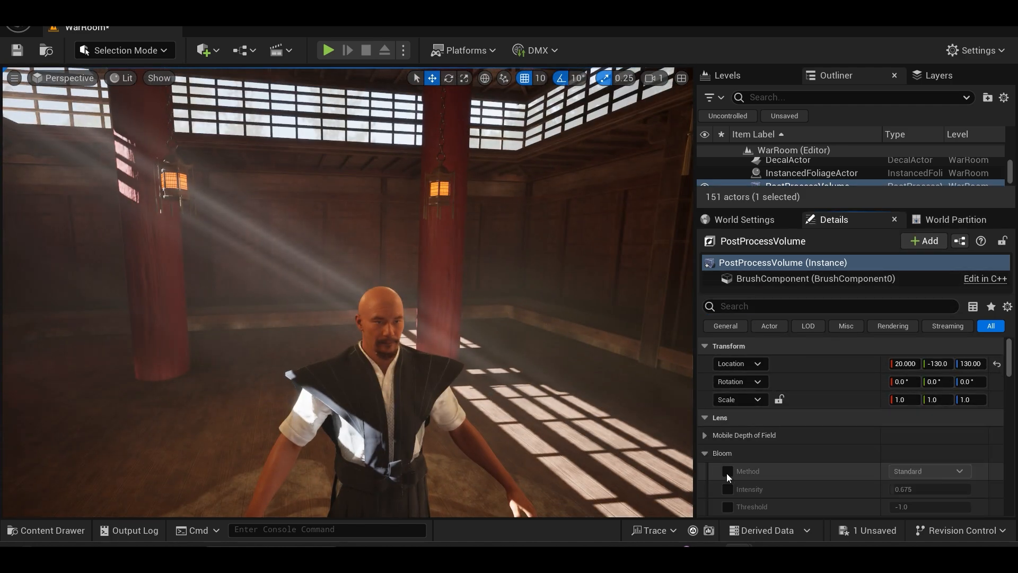
# Set the Post Process Volume's bloom to the Convolution method with intensity about 5.45, Threshold enabled and Convolution Scatter Dispersion 0.896
pyautogui.click(728, 471)
pyautogui.click(928, 471)
pyautogui.click(908, 495)
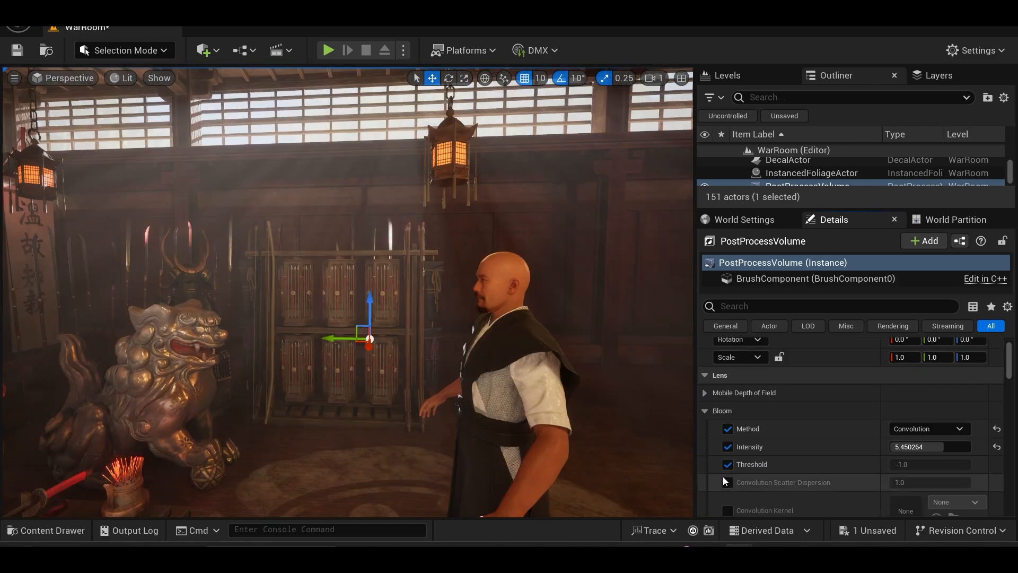
pyautogui.click(727, 482)
pyautogui.moveTo(930, 482); pyautogui.dragTo(955, 482)
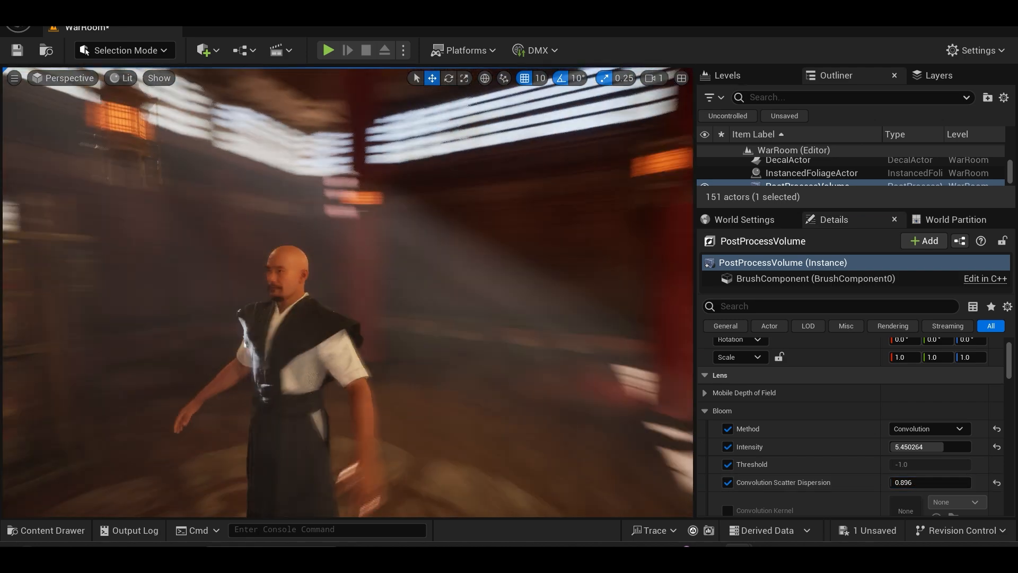
pyautogui.scroll(-1, 789, 449)
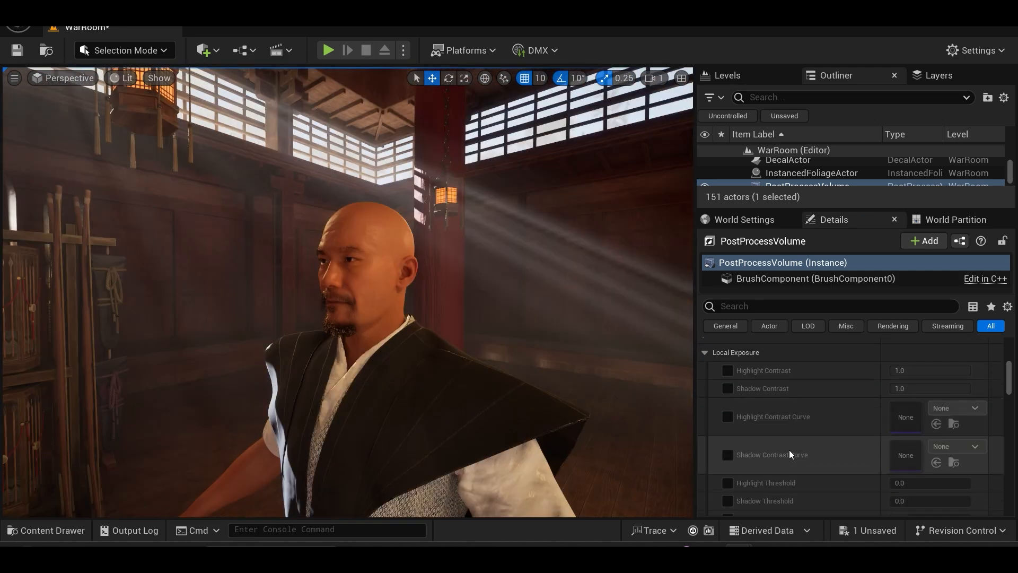
pyautogui.scroll(-3, 789, 450)
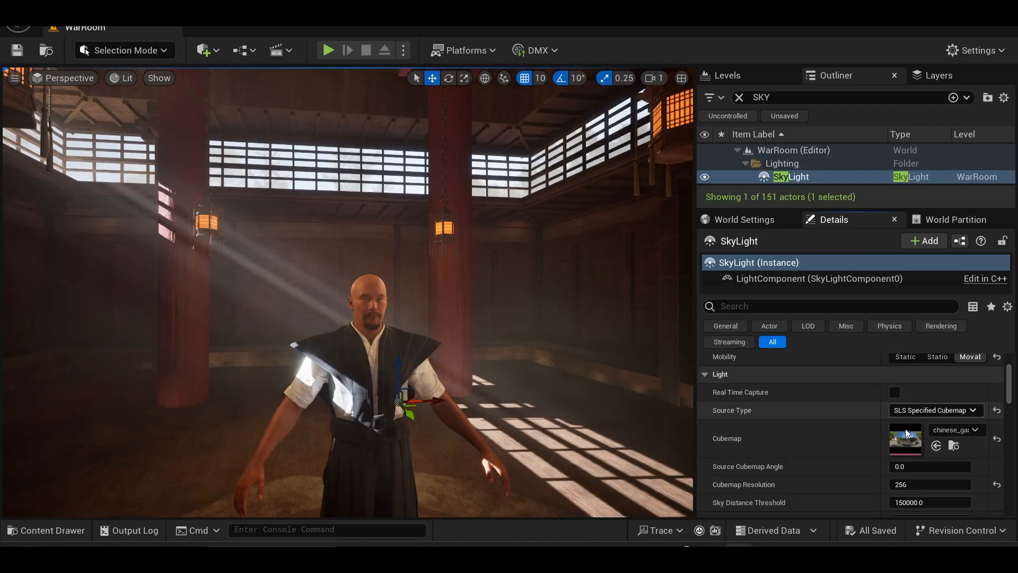
pyautogui.scroll(-2, 857, 441)
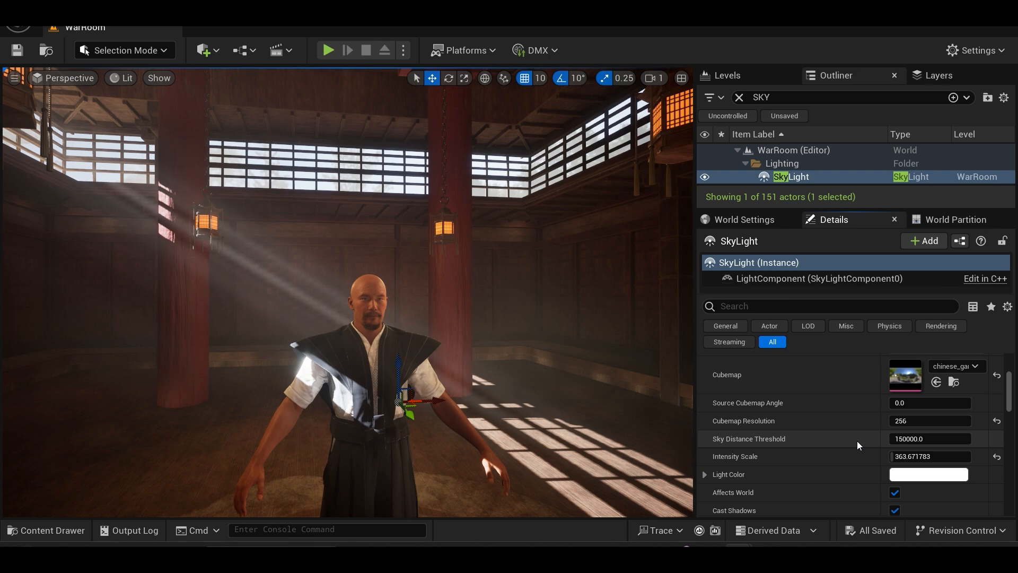
pyautogui.click(901, 473)
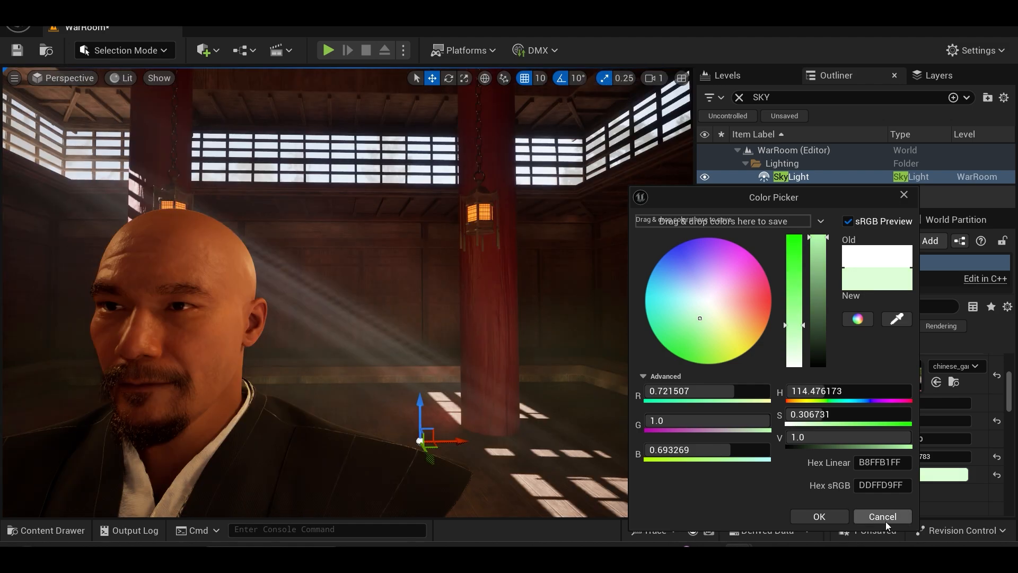
pyautogui.click(882, 516)
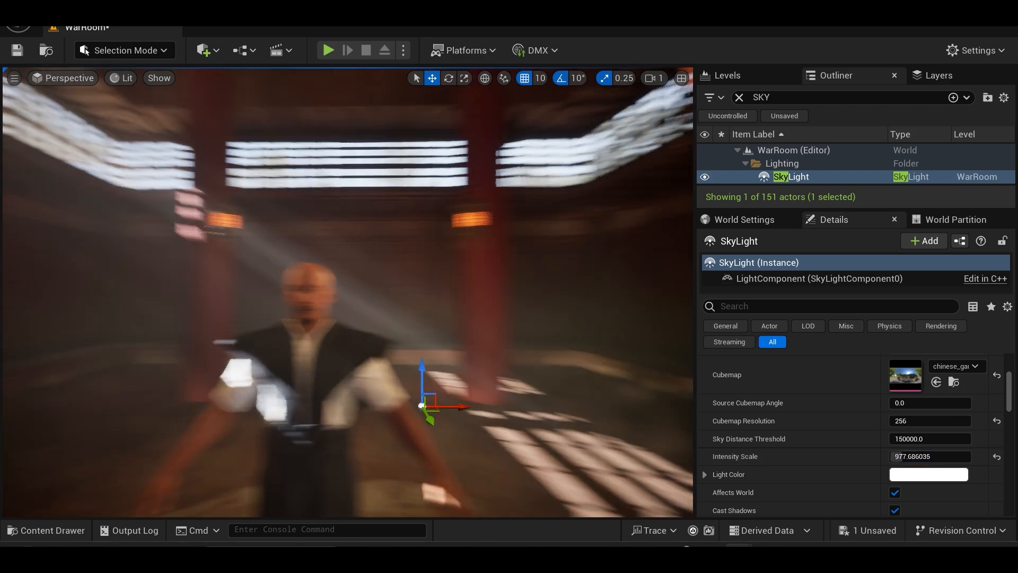
pyautogui.hotkey('ctrl', 'z')
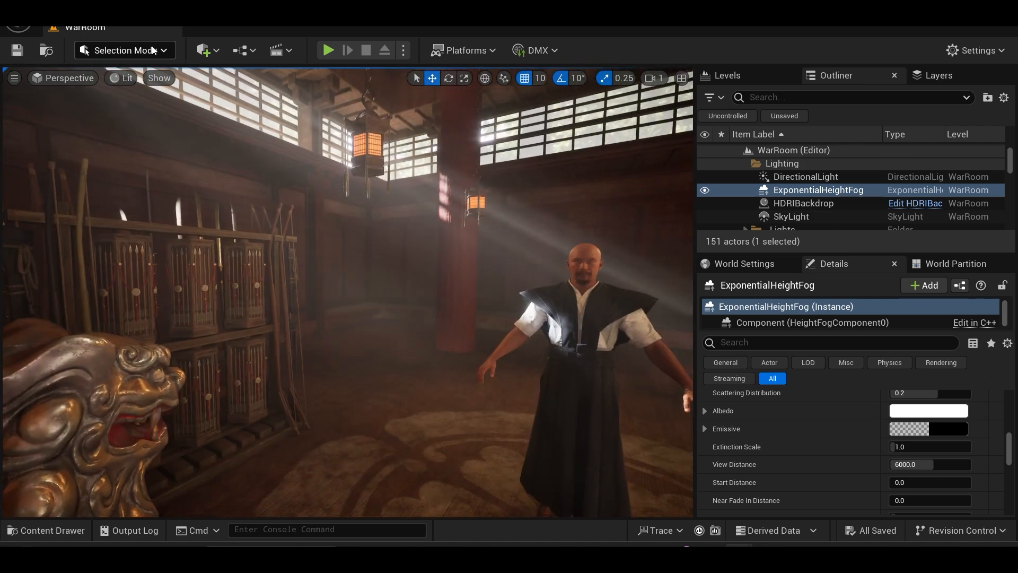
# Add another rect light for the samurai, set it to Movable and give it a pale green light colour, hex sRGB E8FFE5FF
pyautogui.click(204, 50)
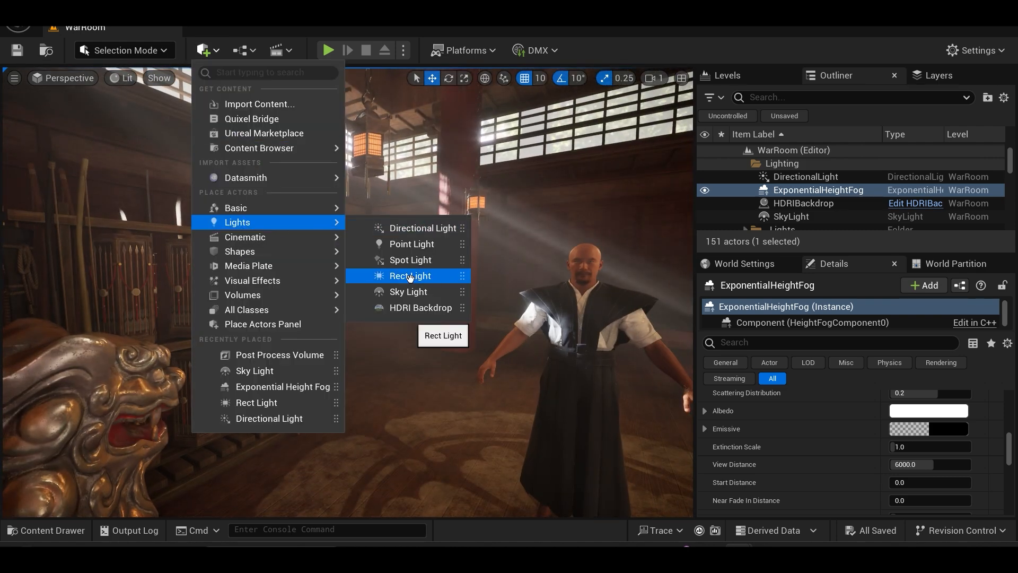
pyautogui.click(410, 276)
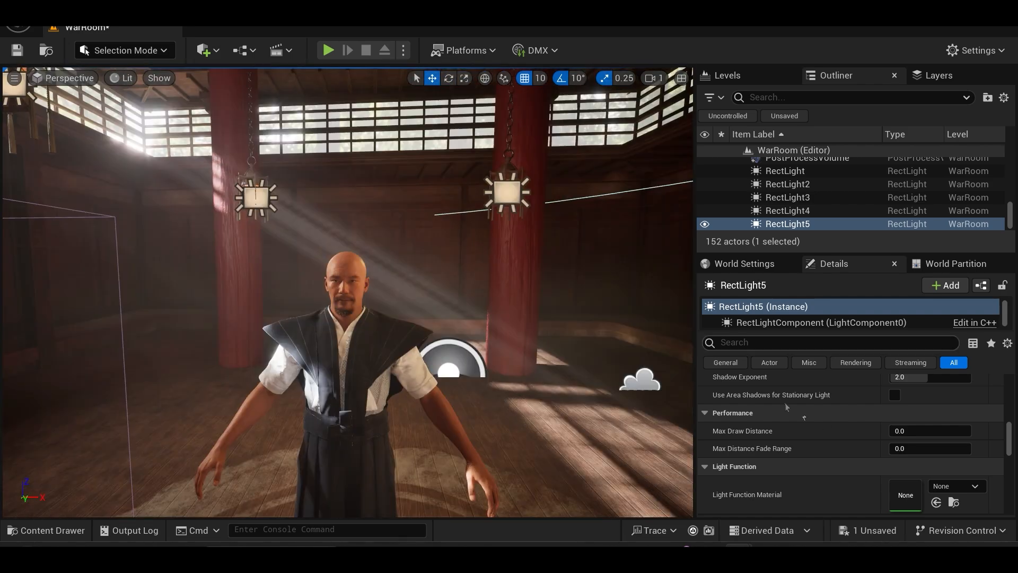
pyautogui.scroll(5, 970, 408)
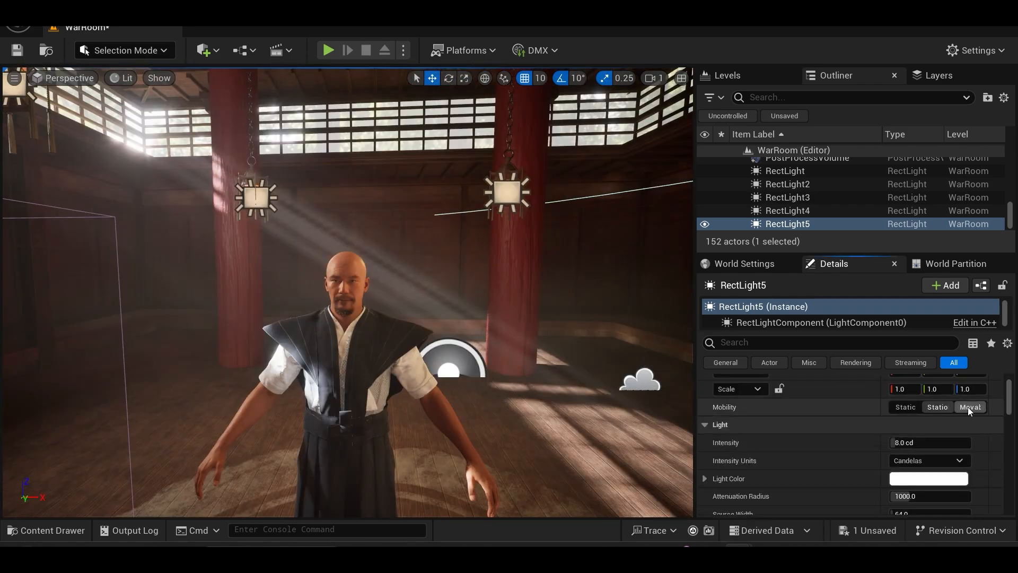
pyautogui.click(940, 479)
pyautogui.click(695, 314)
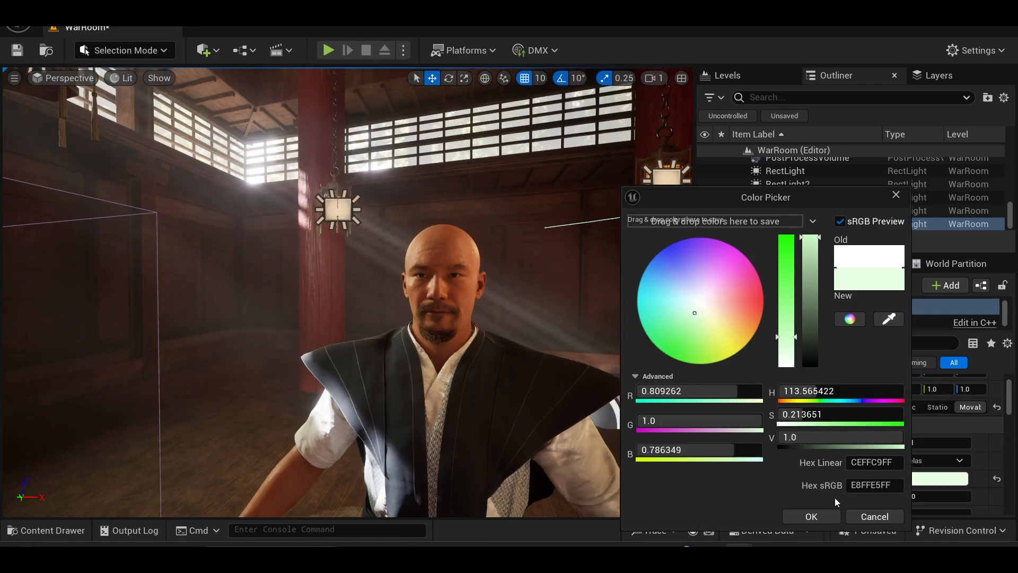
pyautogui.press('Return')
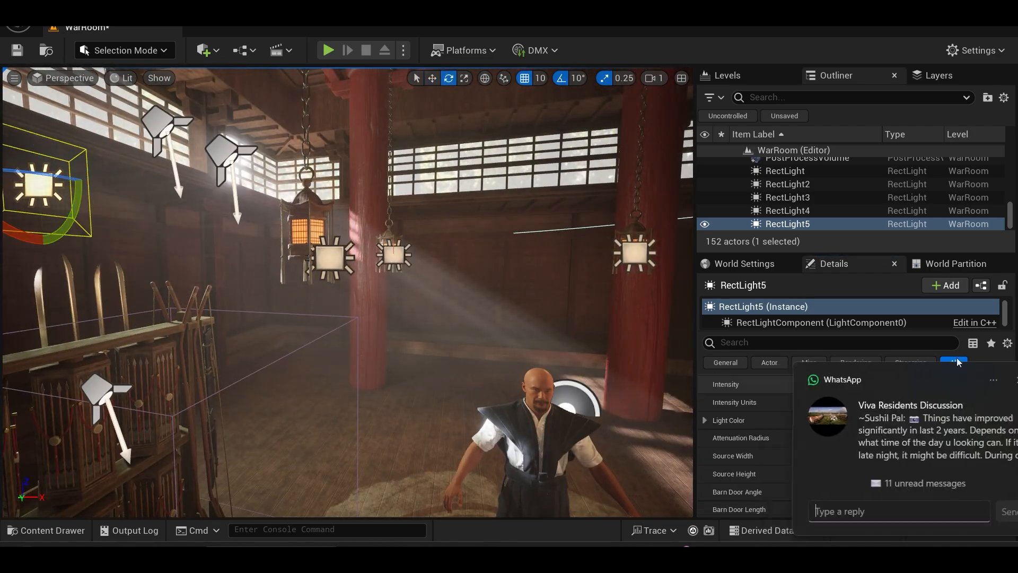
# Save the WarRoom map and duplicate the selected pale green rect light
pyautogui.hotkey('ctrl', 's')
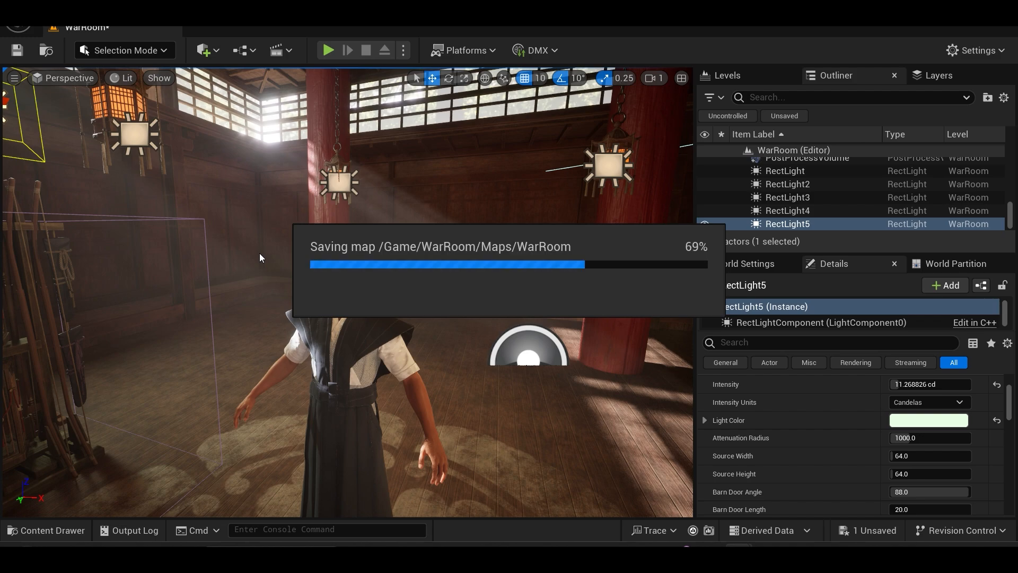
pyautogui.hotkey('ctrl', 'd')
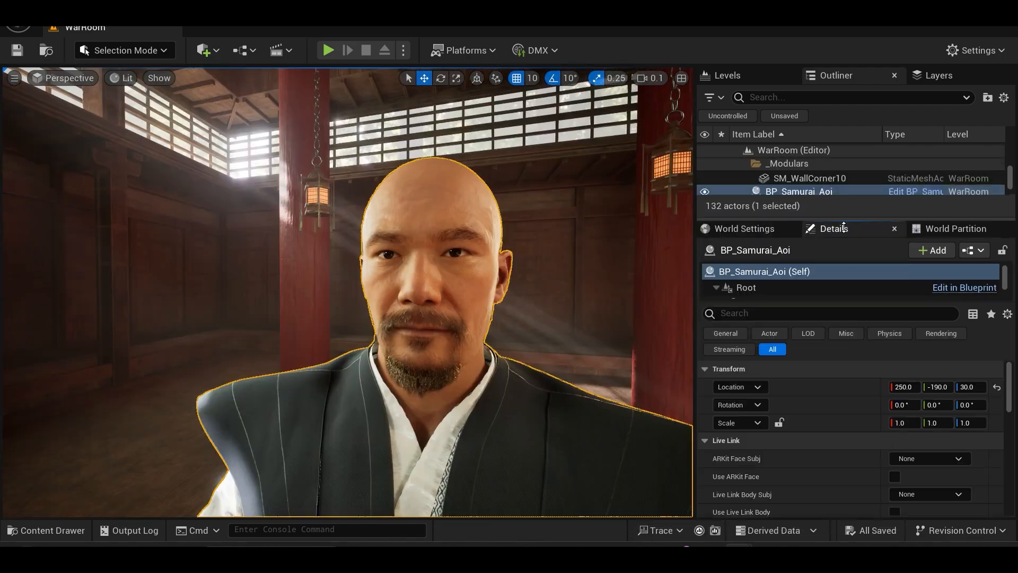
# In the samurai's baked head material, replace Color_MAIN with the Face_highquality_Main texture and assign the high-quality face normal texture as a normal map
pyautogui.moveTo(843, 227); pyautogui.dragTo(840, 352)
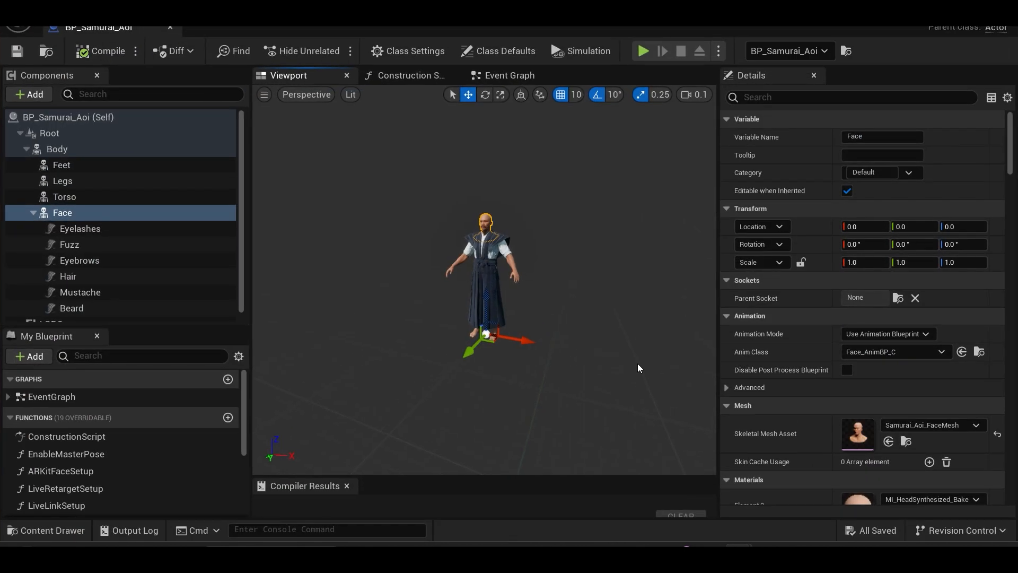
pyautogui.scroll(-3, 822, 422)
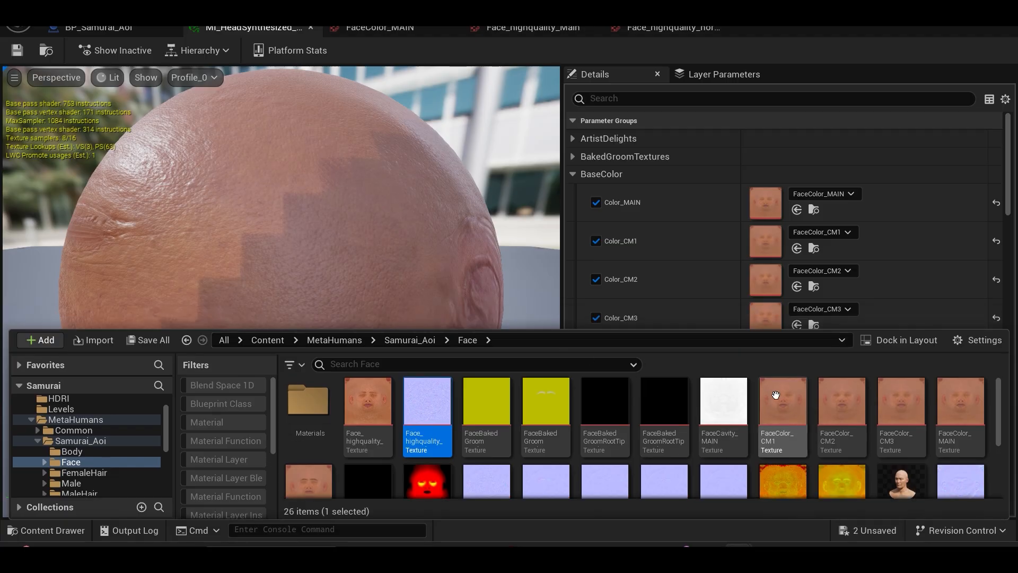
pyautogui.scroll(-2, 795, 398)
pyautogui.scroll(2, 812, 401)
pyautogui.moveTo(356, 408); pyautogui.dragTo(765, 203)
pyautogui.scroll(-5, 784, 222)
pyautogui.moveTo(426, 403); pyautogui.dragTo(766, 256)
pyautogui.scroll(-4, 660, 269)
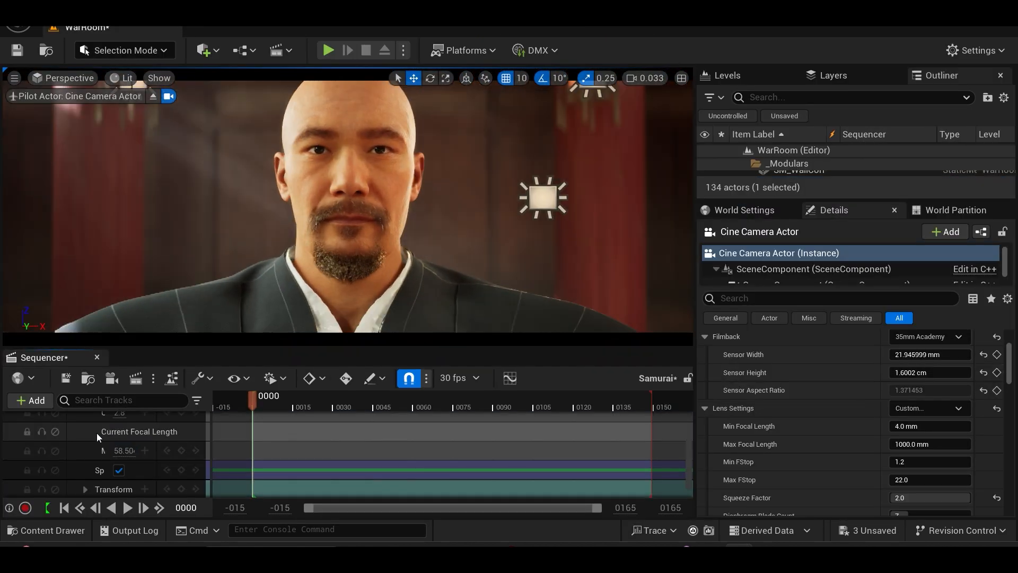
# Set the Cine Camera Actor's Current Focal Length to 50 in the Samurai sequence
pyautogui.write('50')
pyautogui.press('Return')
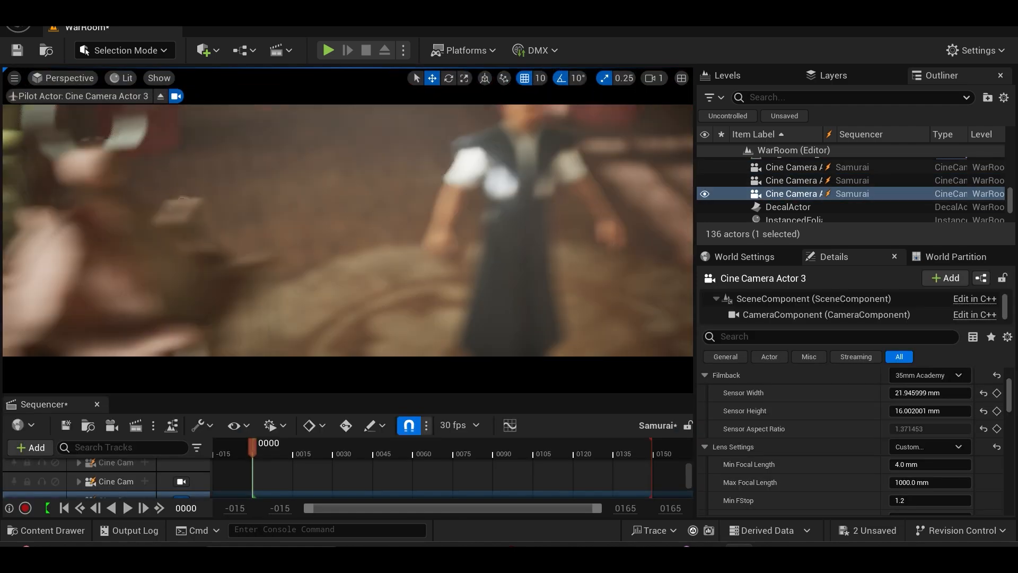
# Frame Cine Camera Actor 3 on the samurai with the red helmet in the foreground, and save the Samurai sequence
pyautogui.scroll(-2, 348, 230)
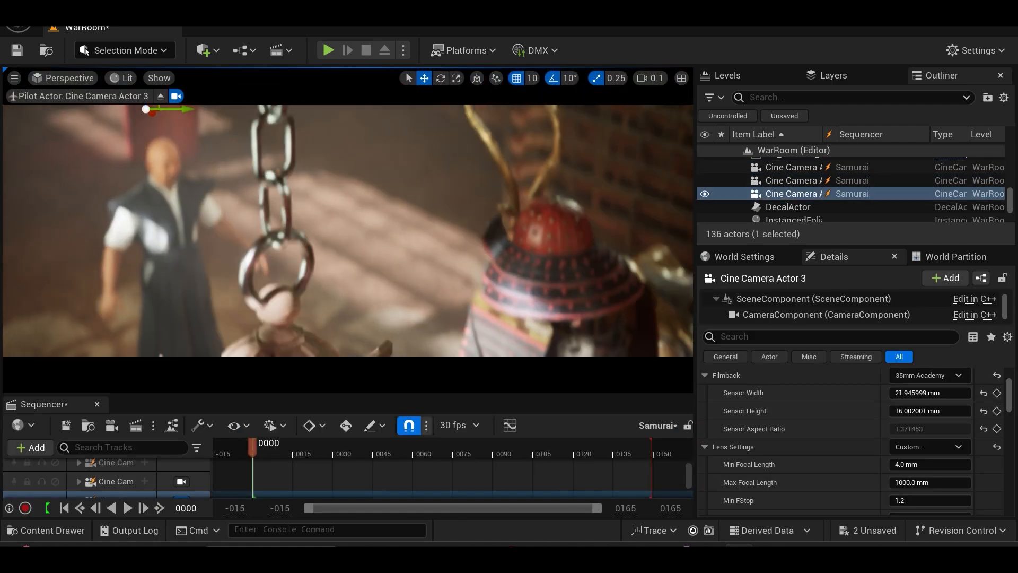
pyautogui.scroll(-3, 127, 491)
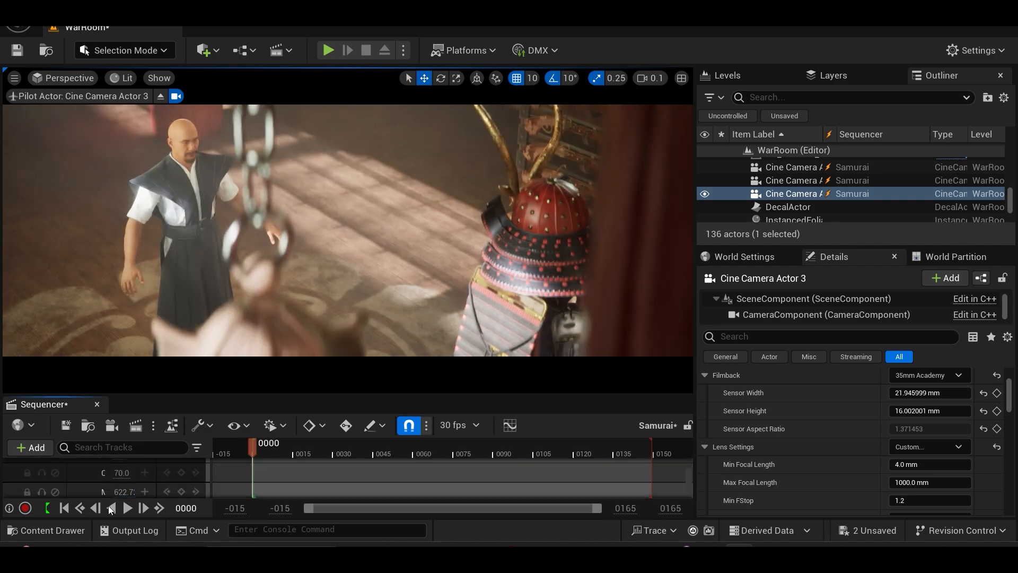
pyautogui.moveTo(348, 230)
pyautogui.mouseDown(button='right')
pyautogui.moveTo(366, 230)
pyautogui.moveTo(355, 212)
pyautogui.moveTo(355, 238)
pyautogui.moveTo(348, 222)
pyautogui.mouseUp(button='right')
pyautogui.moveTo(266, 355)
pyautogui.mouseDown(button='right')
pyautogui.moveTo(287, 344)
pyautogui.moveTo(265, 355)
pyautogui.mouseUp(button='right')
pyautogui.click(66, 357)
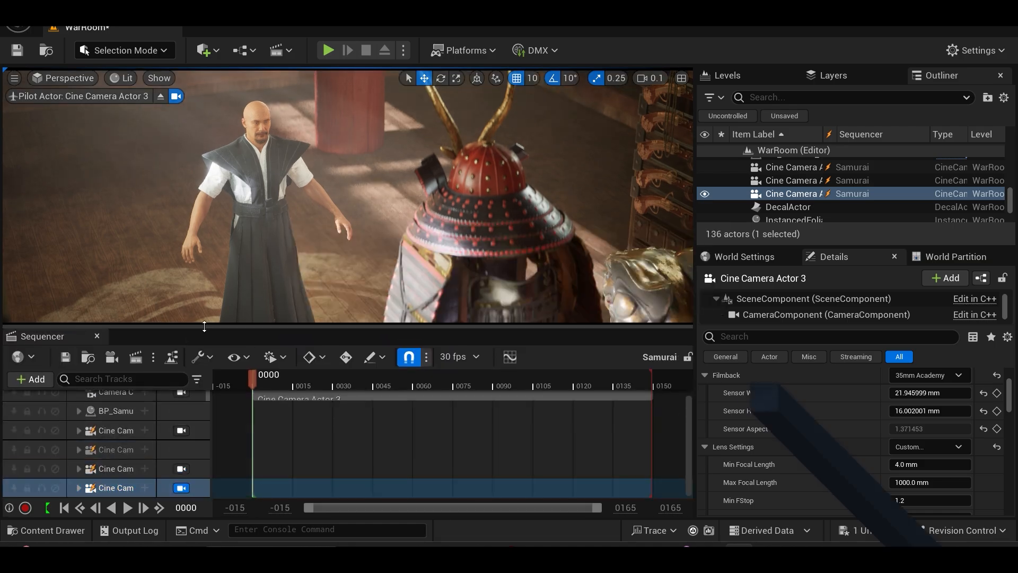